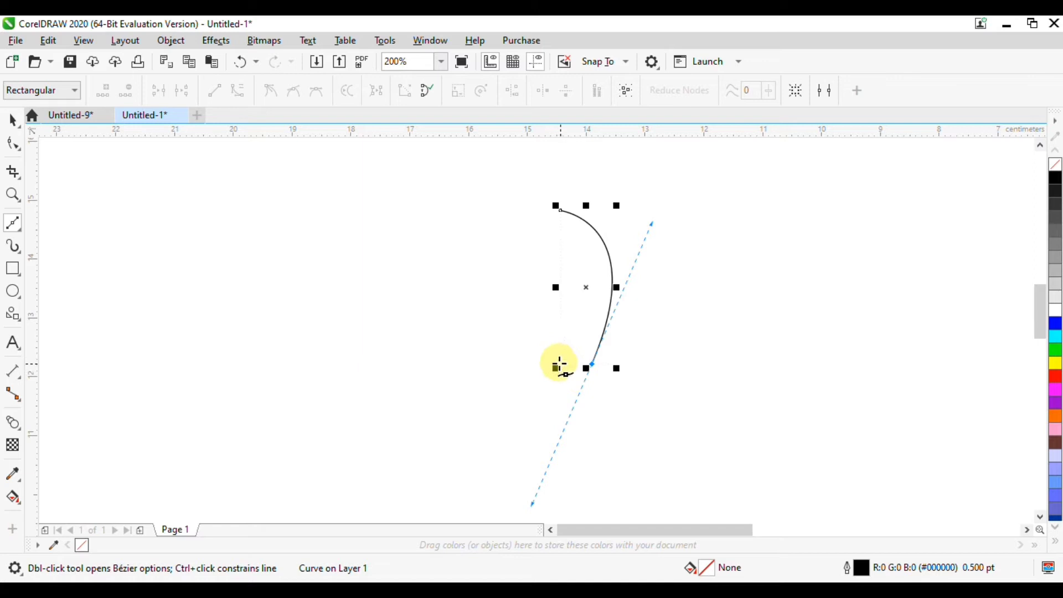
- Finish the Bézier outline with a node at its lower left and close it at the top starting point, about 1 by 3.7 cm
left_click(560, 366)
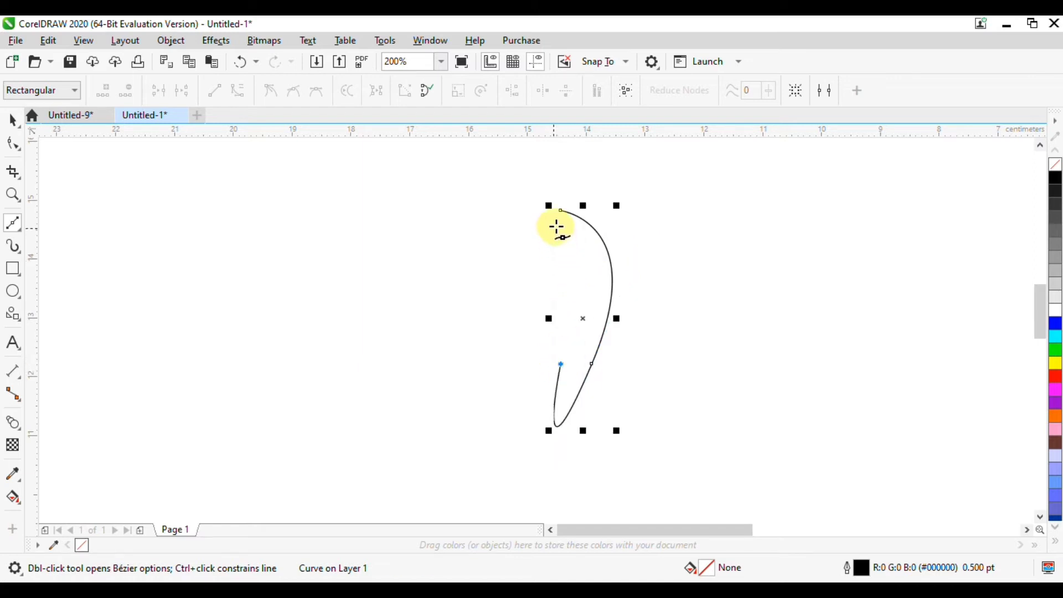
mouse_move(560, 210)
left_mouse_down()
mouse_move(598, 280)
mouse_move(619, 278)
left_mouse_up()
left_click(12, 122)
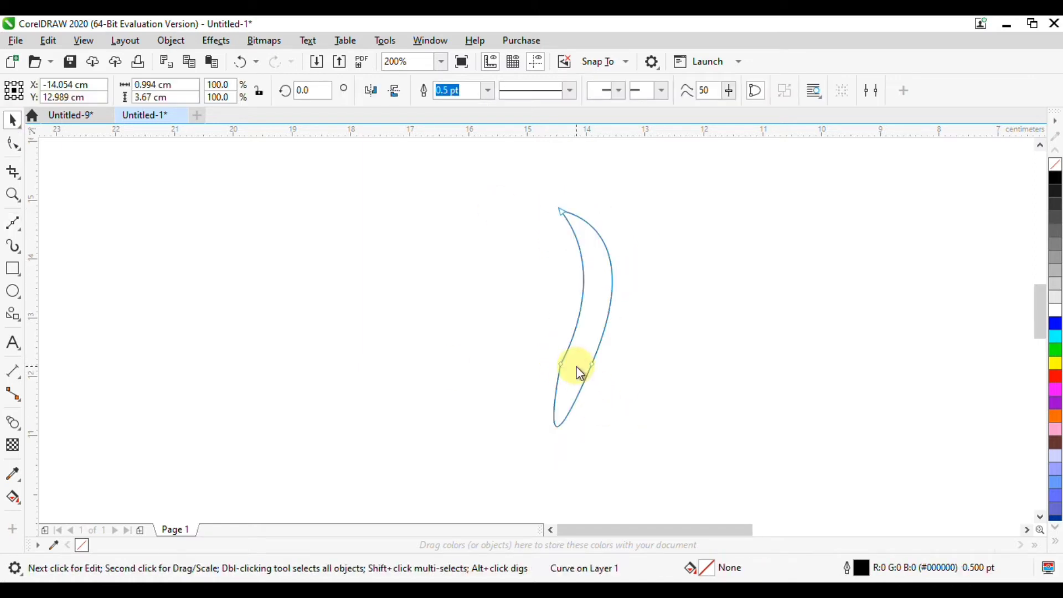
- Convert the looping bottom segment between the two lower nodes of the leaf outline into a straight line
double_click(575, 365)
left_click(561, 364)
left_click(215, 86)
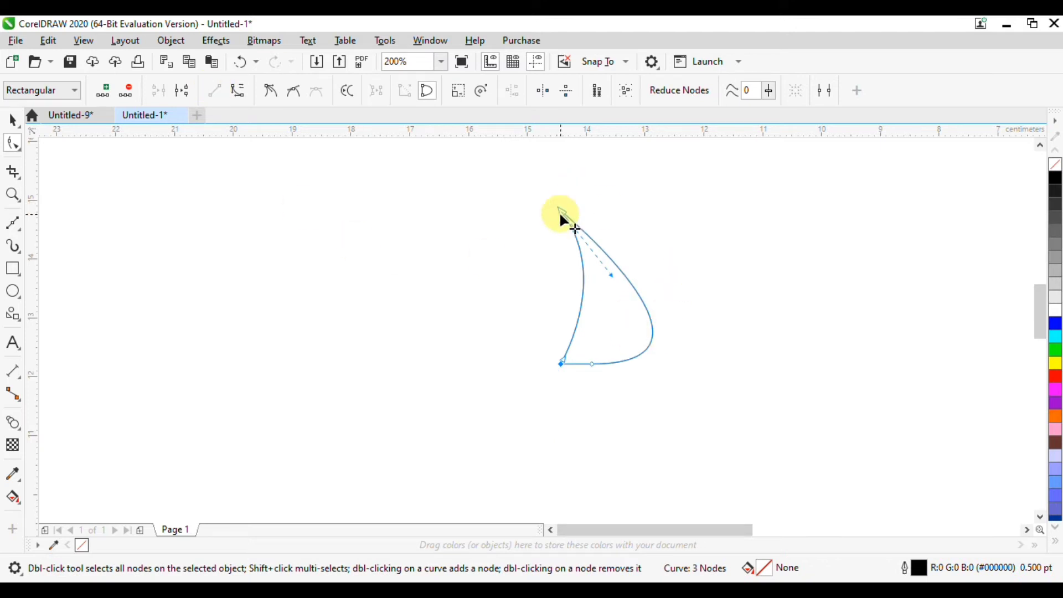
- Raise the outline's top tip, add a node on the upper outer edge, and draw the outer edge inward to slim it
left_click_drag(560, 212, 577, 169)
left_click_drag(626, 233, 625, 197)
double_click(646, 278)
left_click_drag(685, 365, 632, 322)
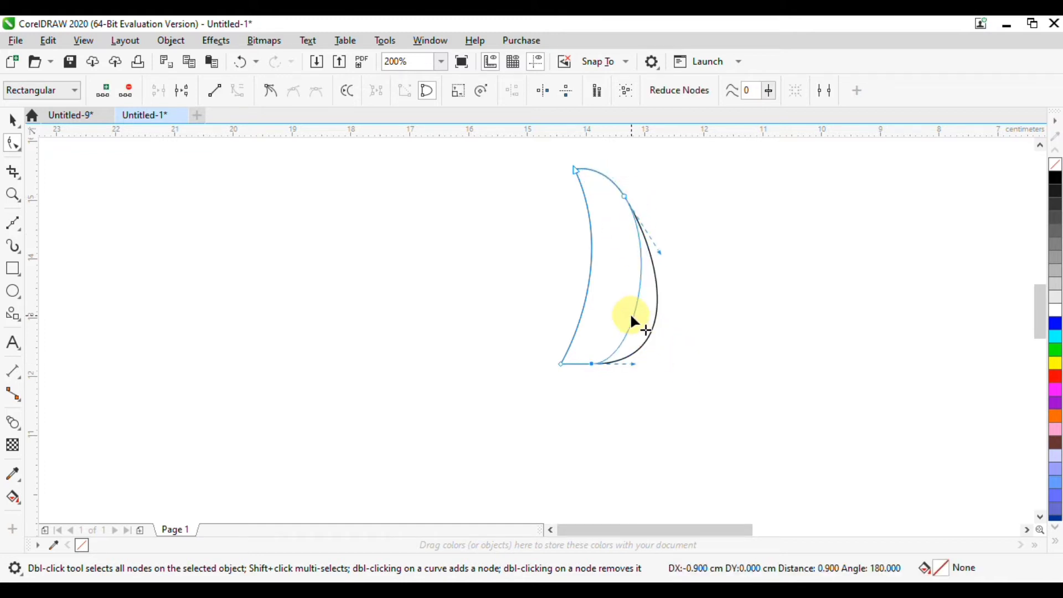
left_click_drag(580, 283, 579, 283)
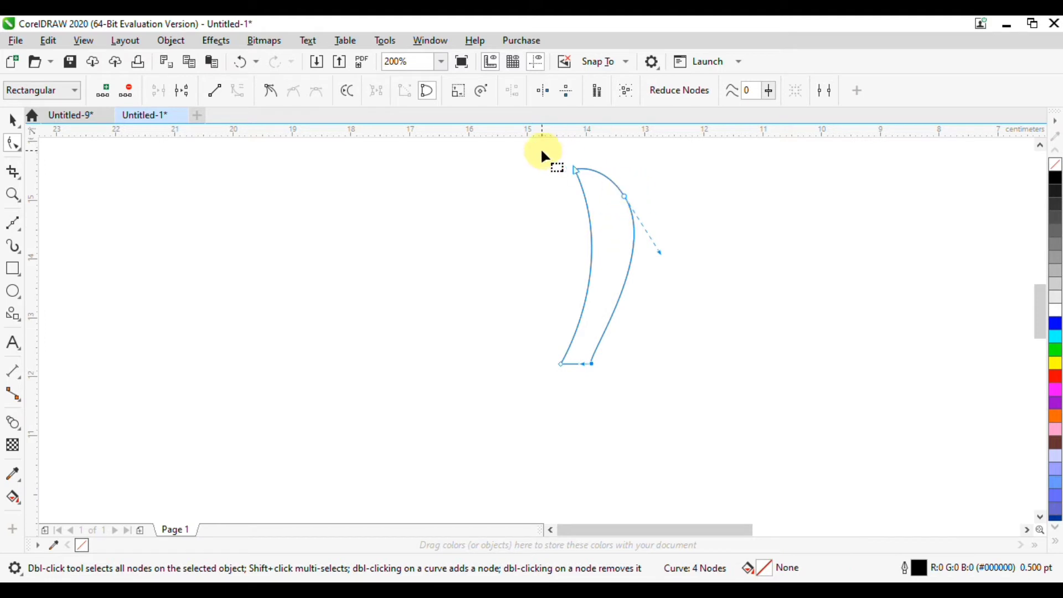
- Shift the upper outer-edge node slightly outward and down, and adjust the curve running from it to the base
left_click_drag(594, 185, 637, 217)
left_click_drag(665, 271, 647, 285)
left_click_drag(604, 367, 582, 349)
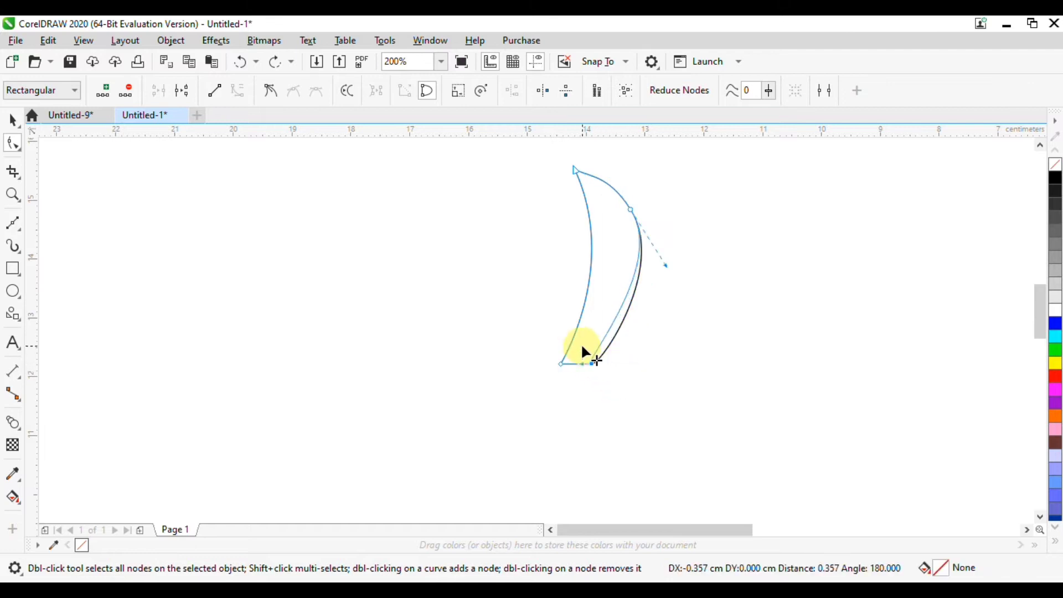
left_click_drag(583, 283, 582, 280)
left_click(12, 119)
left_click(620, 235)
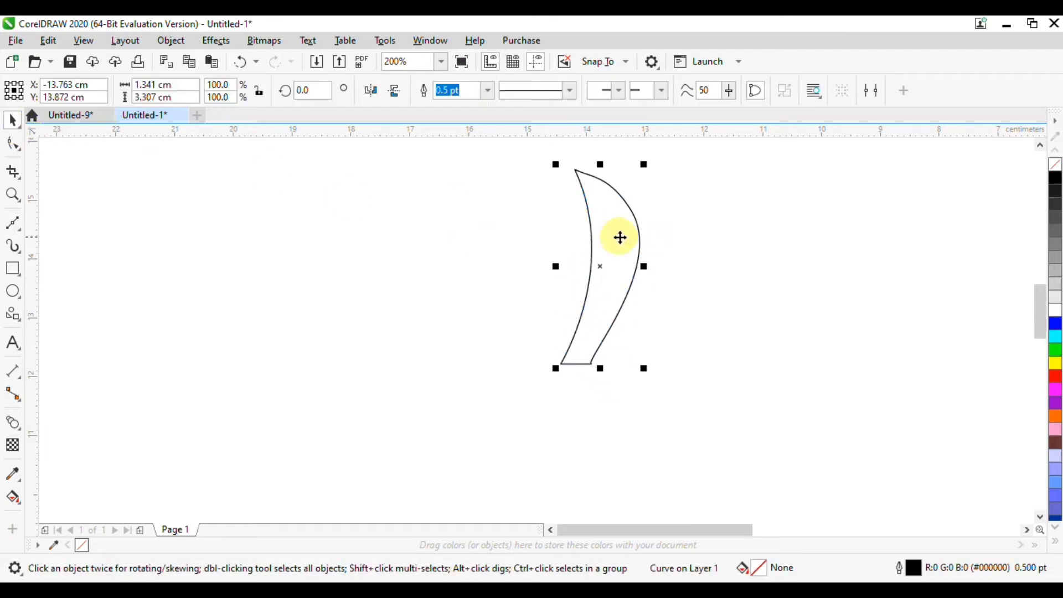
- Draw an open Bézier curve from the shape's top tip, bulging out to the left and ending near its lower-left corner
left_click(12, 223)
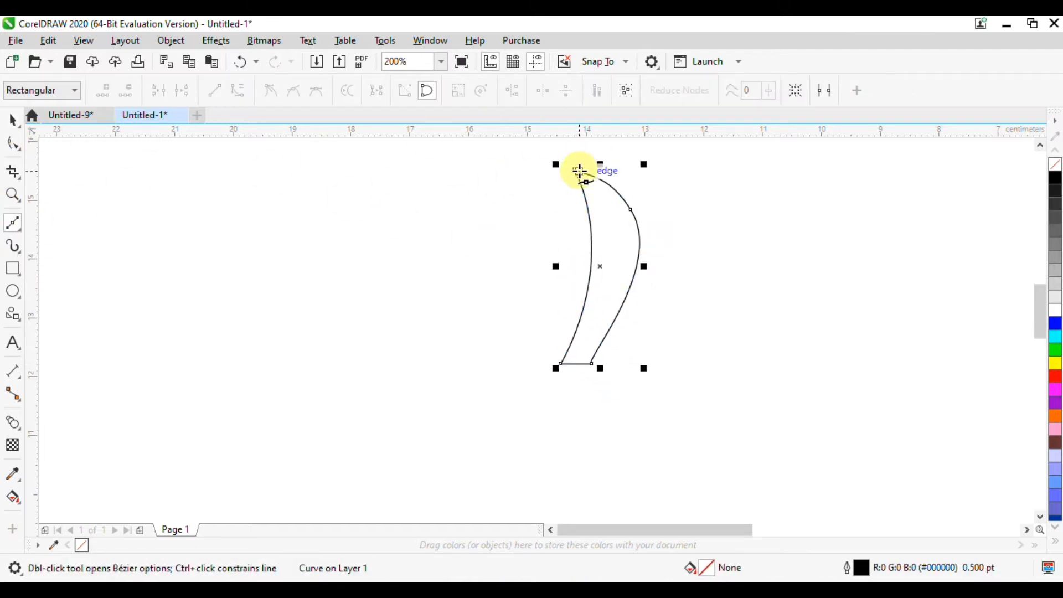
left_click_drag(547, 267, 527, 287)
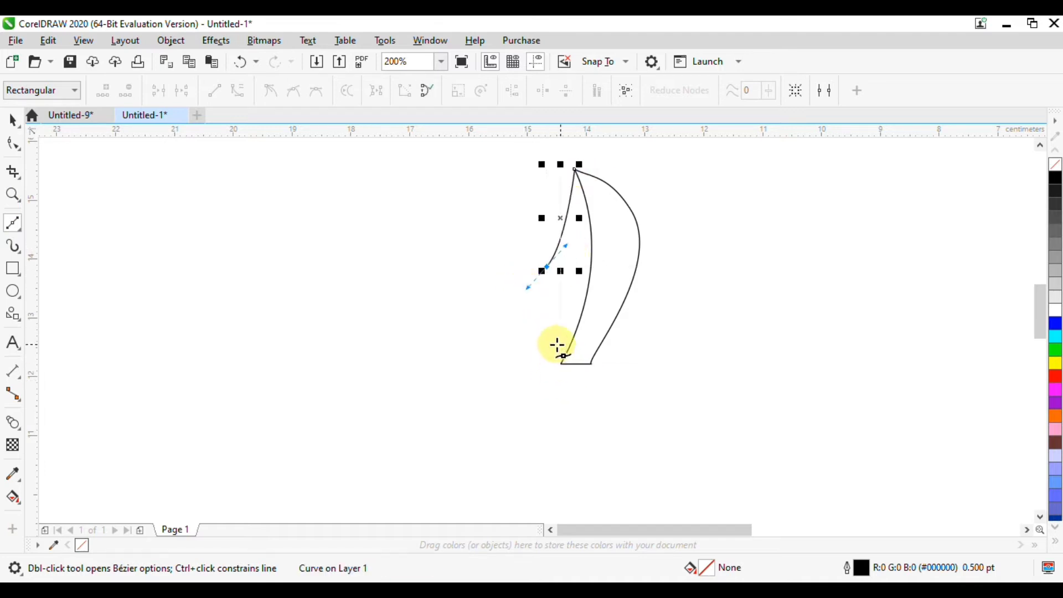
left_click_drag(544, 338, 612, 365)
key("ctrl+z")
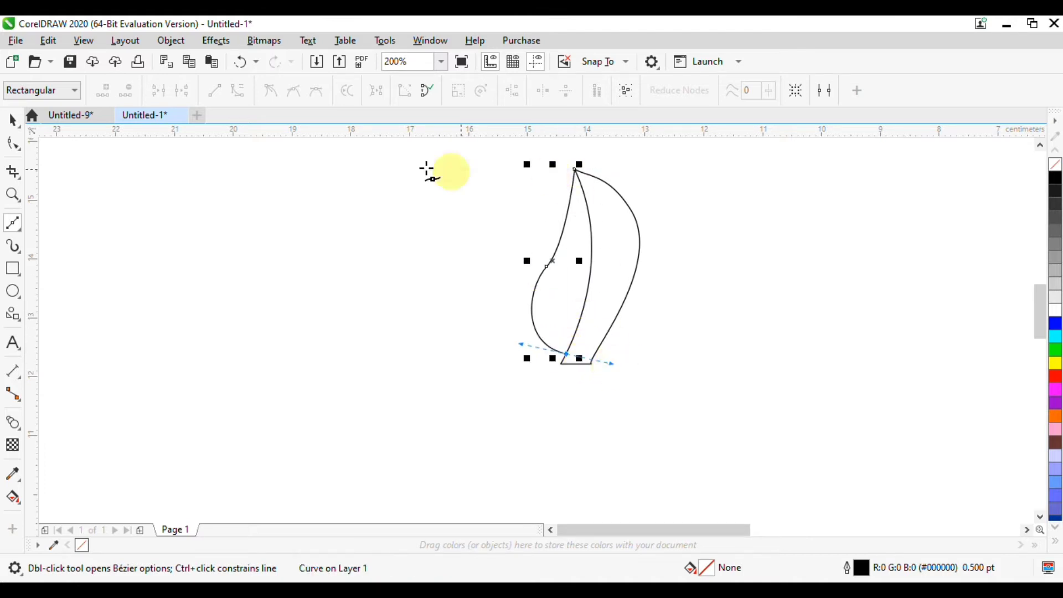
- Reshape the left curve by repositioning its middle node and tightening the lower bulge, making it about 0.65 cm wide
key("space")
key("F10")
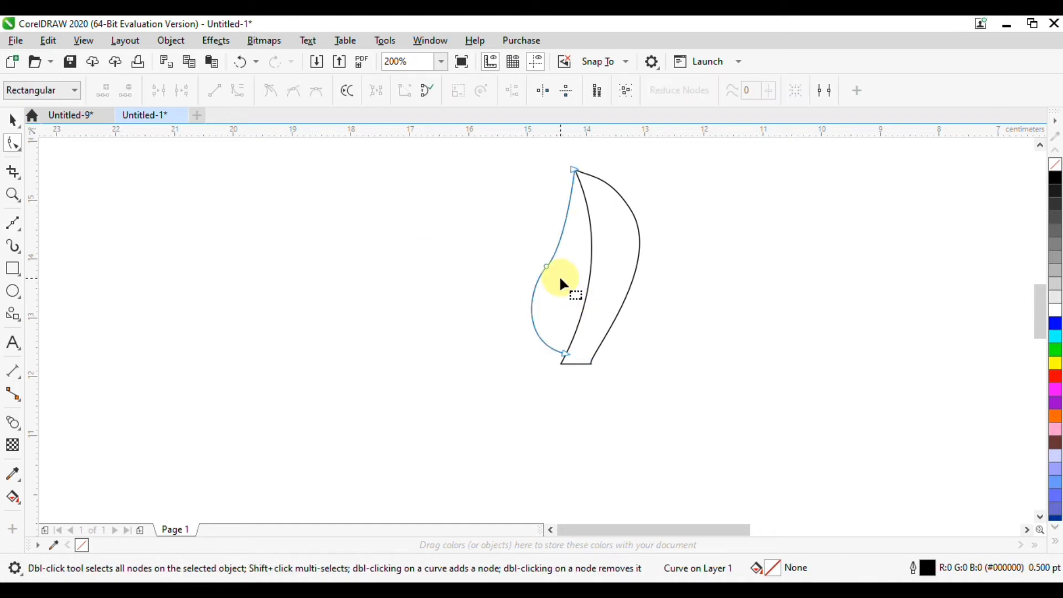
mouse_move(546, 266)
left_mouse_down()
mouse_move(551, 284)
mouse_move(536, 283)
left_mouse_up()
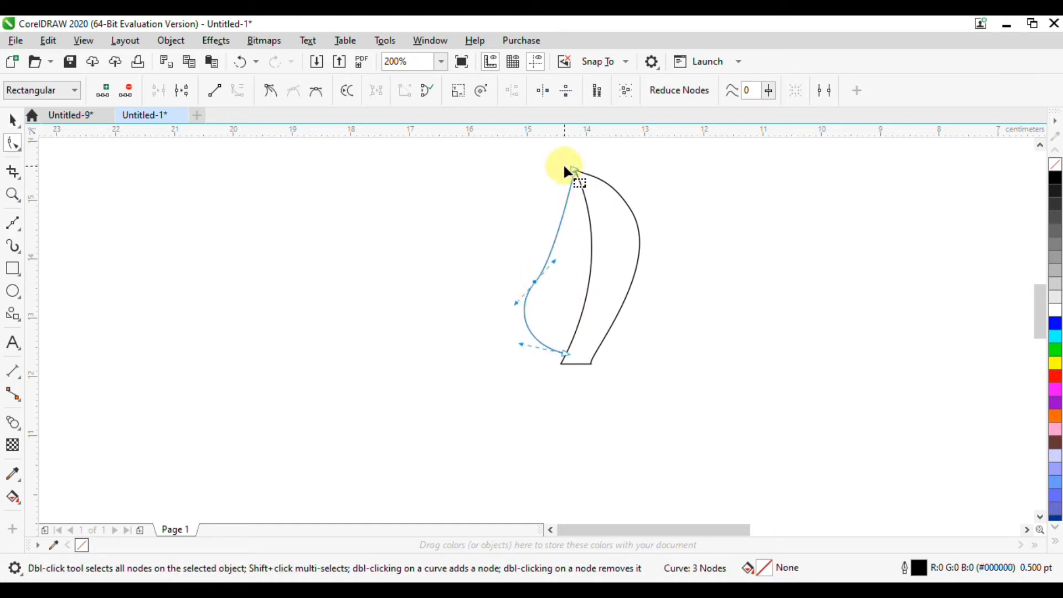
left_click(12, 119)
left_click(535, 284)
key("F10")
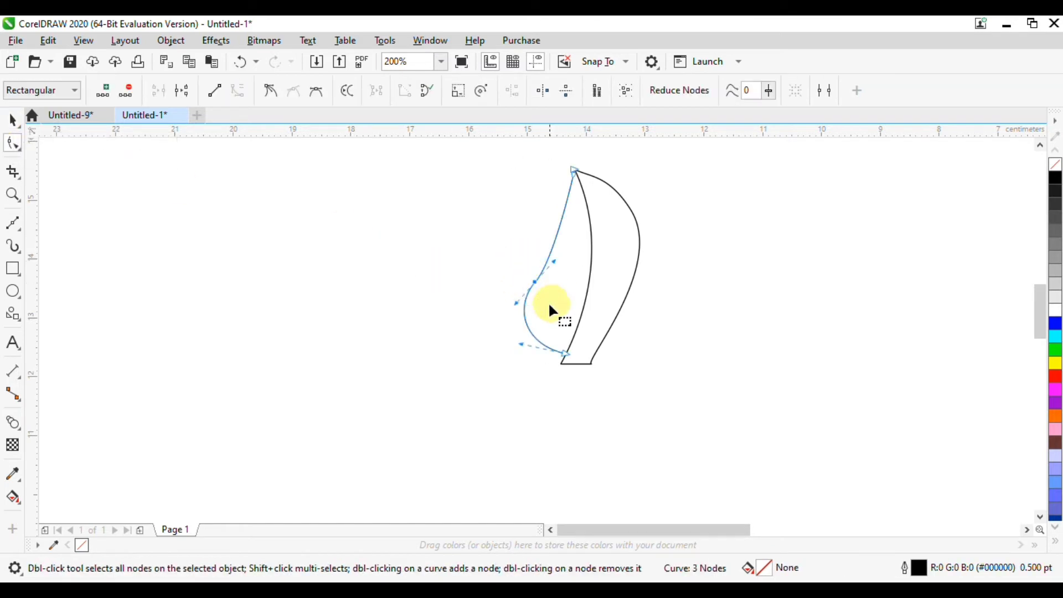
left_click_drag(521, 344, 530, 329)
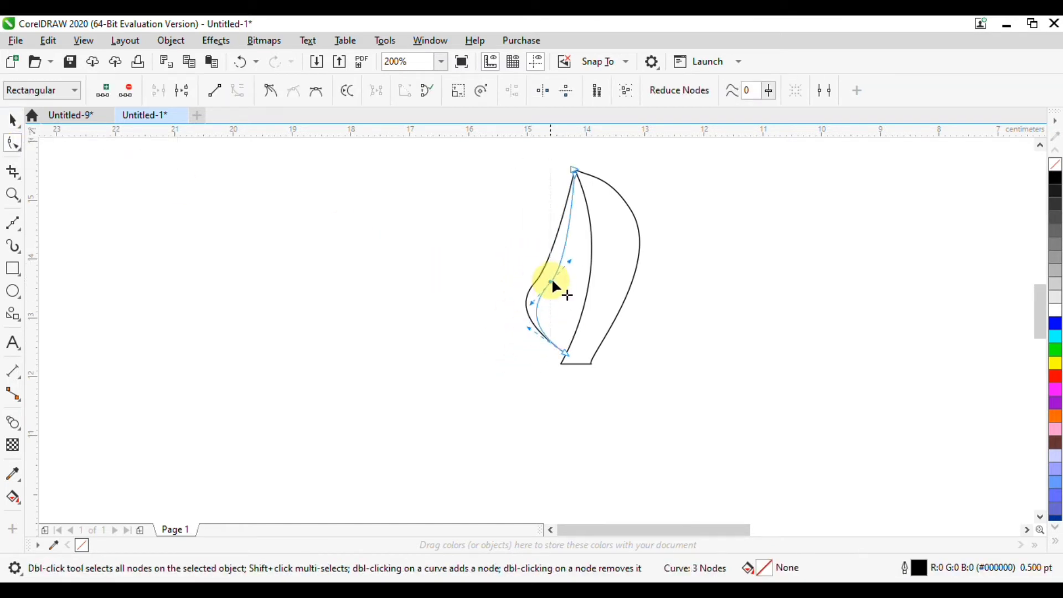
left_click_drag(553, 282, 553, 263)
key("space")
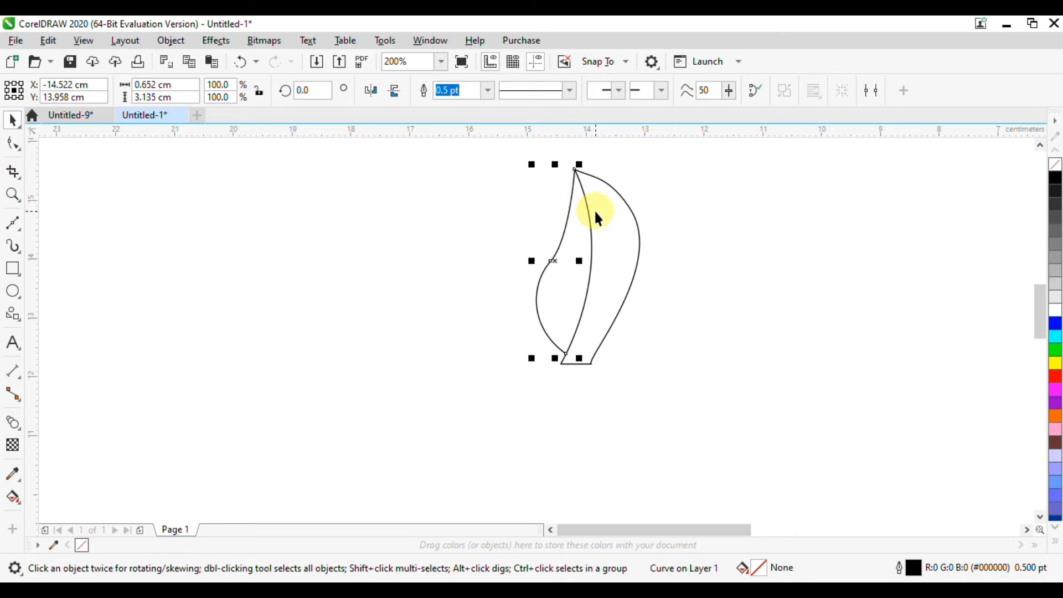
- Stretch both curves together to about 3.7 cm tall, and bow the right shape's inner edge toward its outer edge
left_click(596, 211, "shift")
left_click_drag(588, 164, 587, 203)
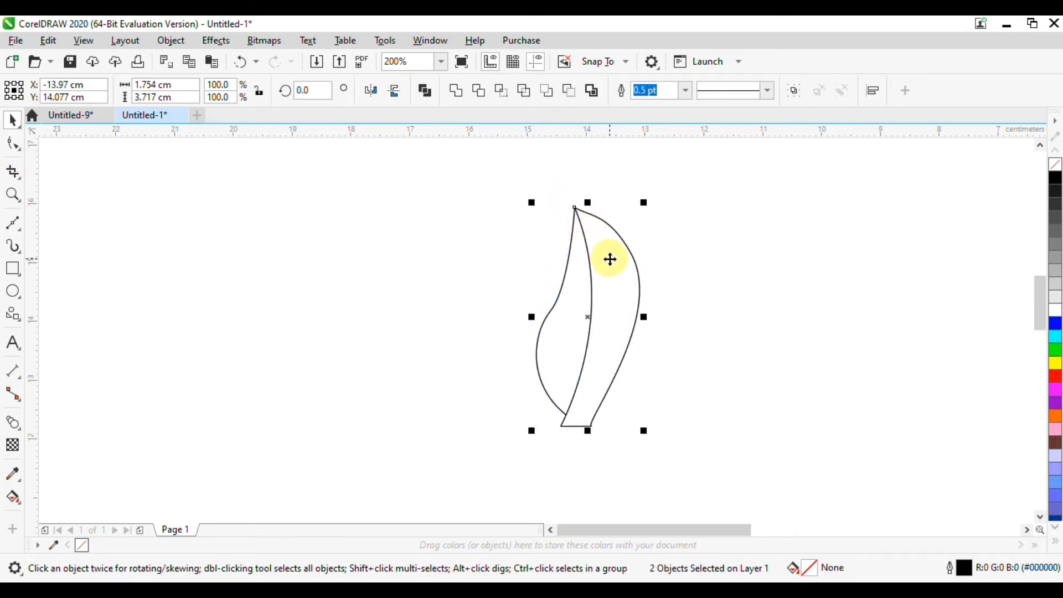
key("space")
key("space")
key("ctrl+l")
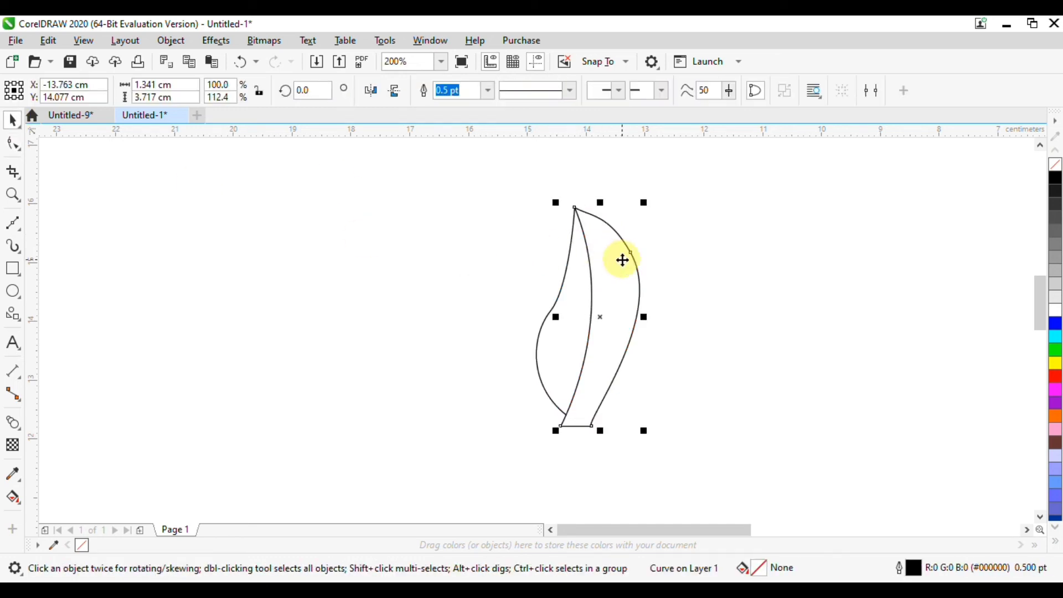
key("space")
left_click_drag(593, 283, 608, 262)
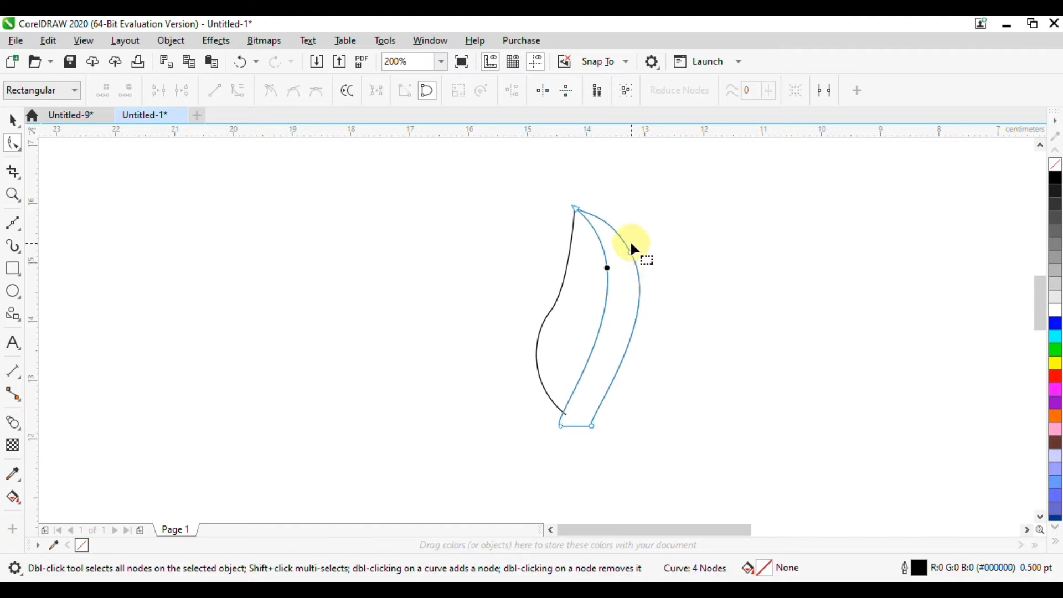
- Add a node on the right shape's lower outer edge, move it outward, and delete the upper outer-edge node
double_click(630, 342)
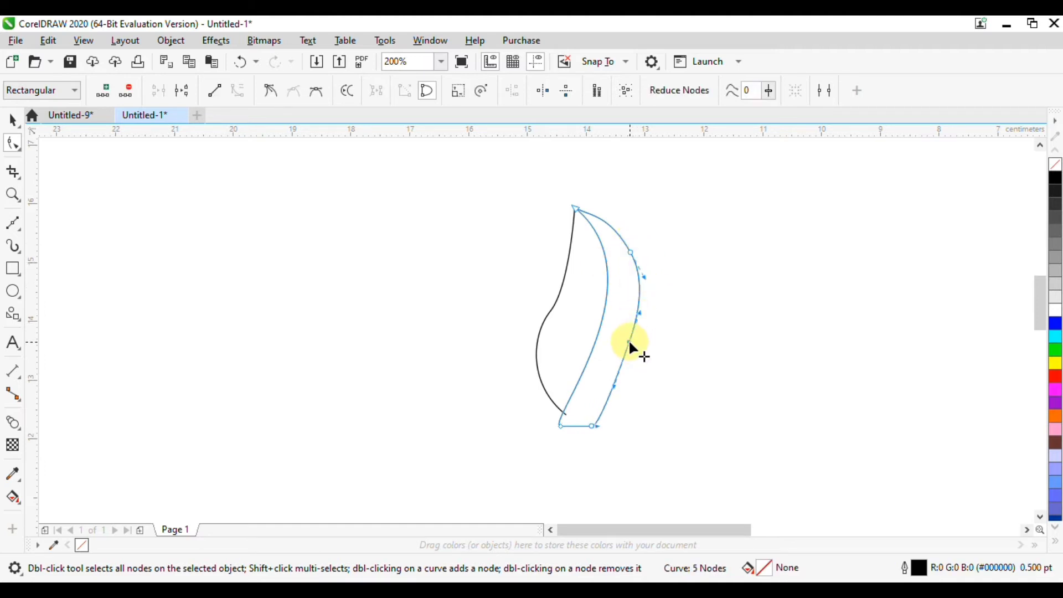
left_click_drag(629, 339, 640, 349)
left_click_drag(621, 388, 608, 387)
left_click_drag(664, 238, 614, 274)
key("Delete")
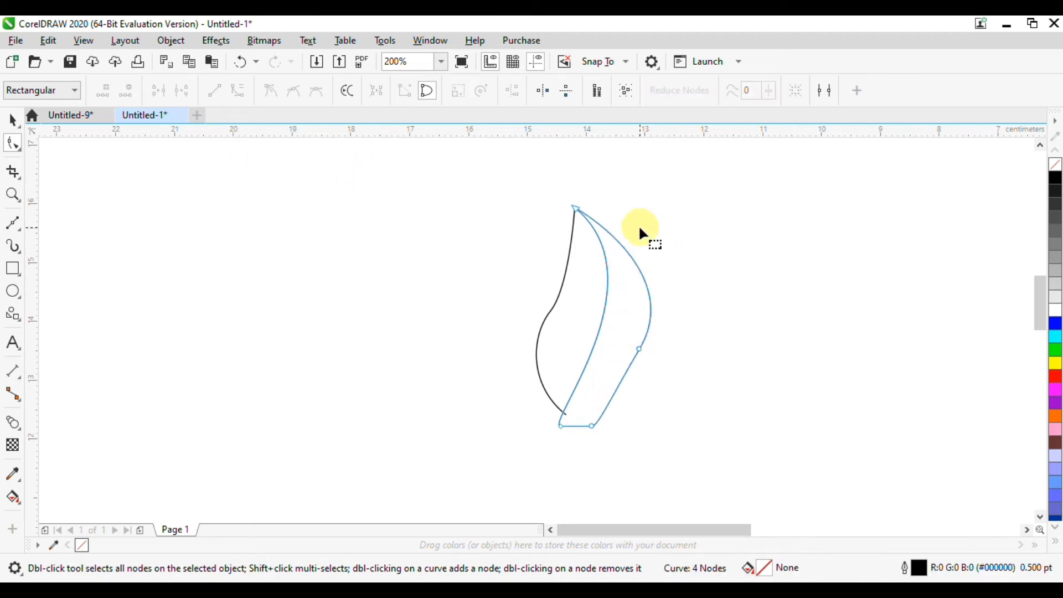
- Add a node at the widest point of the left curve and delete its original middle node to smooth the curve
left_click(563, 268)
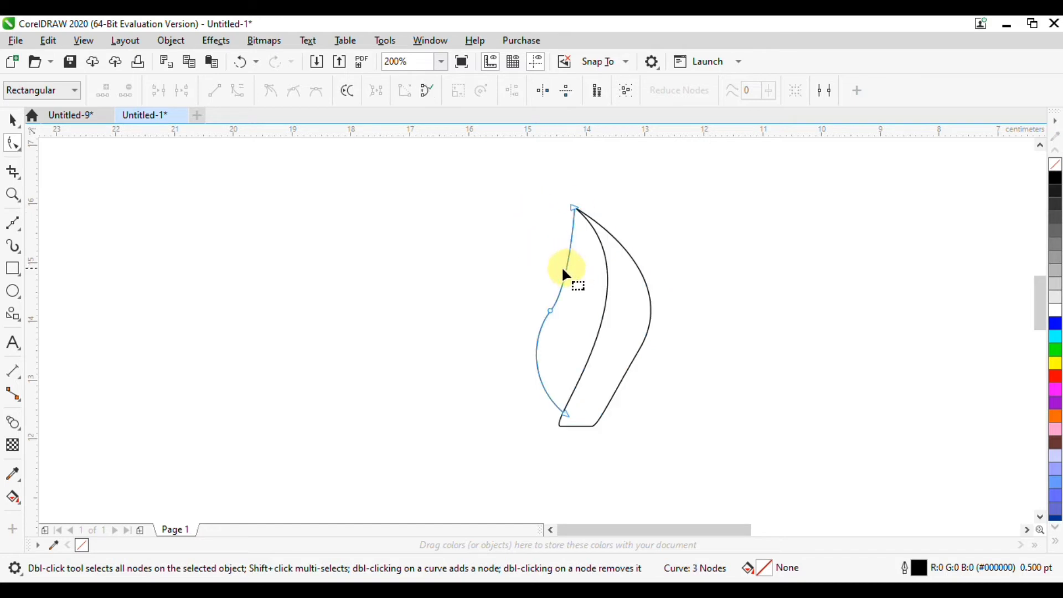
double_click(536, 348)
left_click_drag(522, 271, 573, 328)
key("Delete")
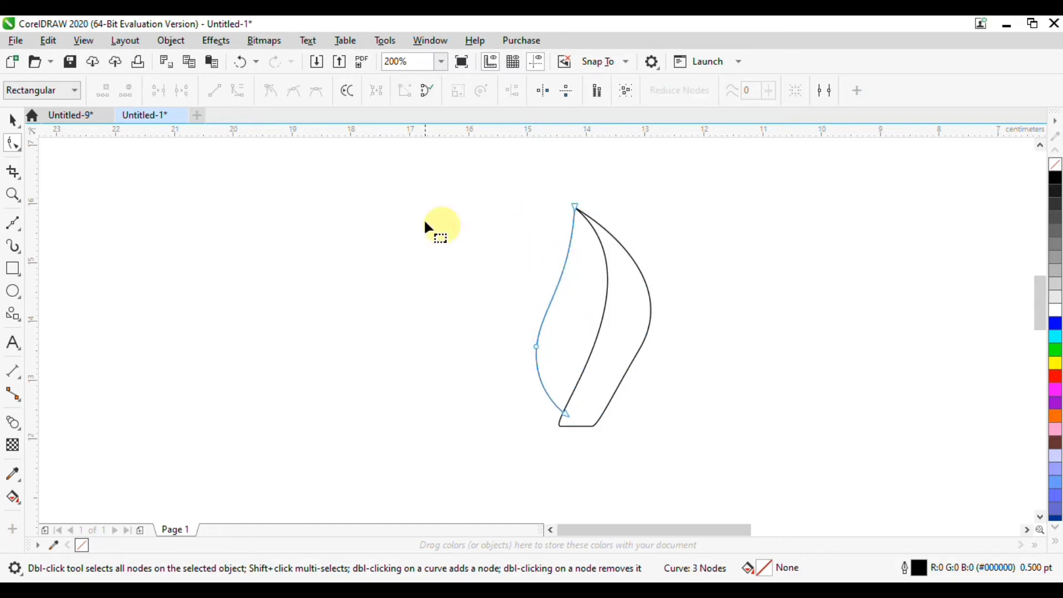
left_click(12, 124)
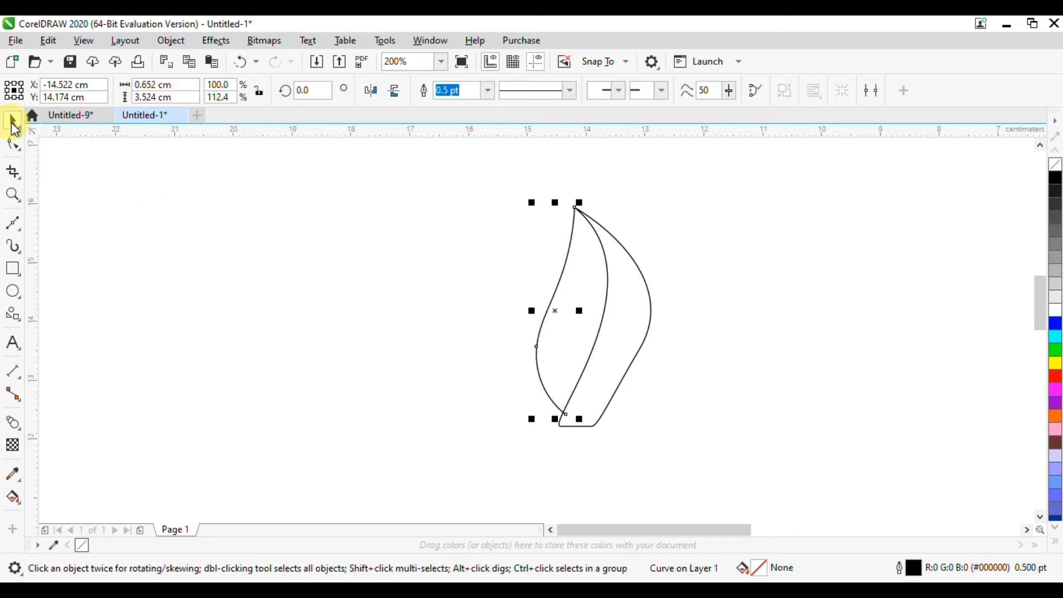
- Nudge the left curve slightly up and to the left, and snap its top end onto the right shape's tip
left_click(12, 497)
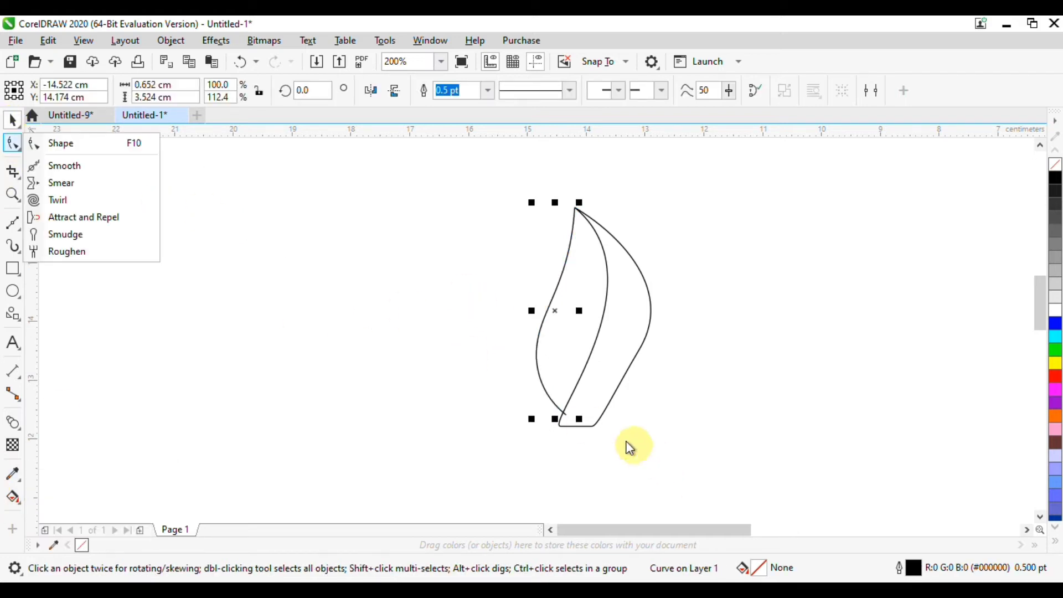
left_click_drag(570, 420, 560, 412)
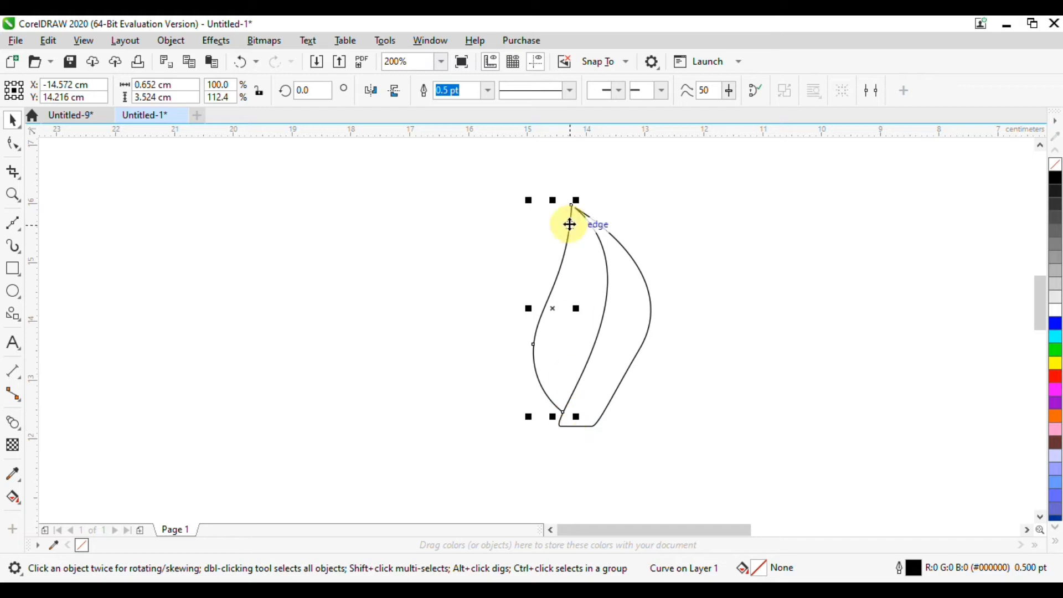
key("F10")
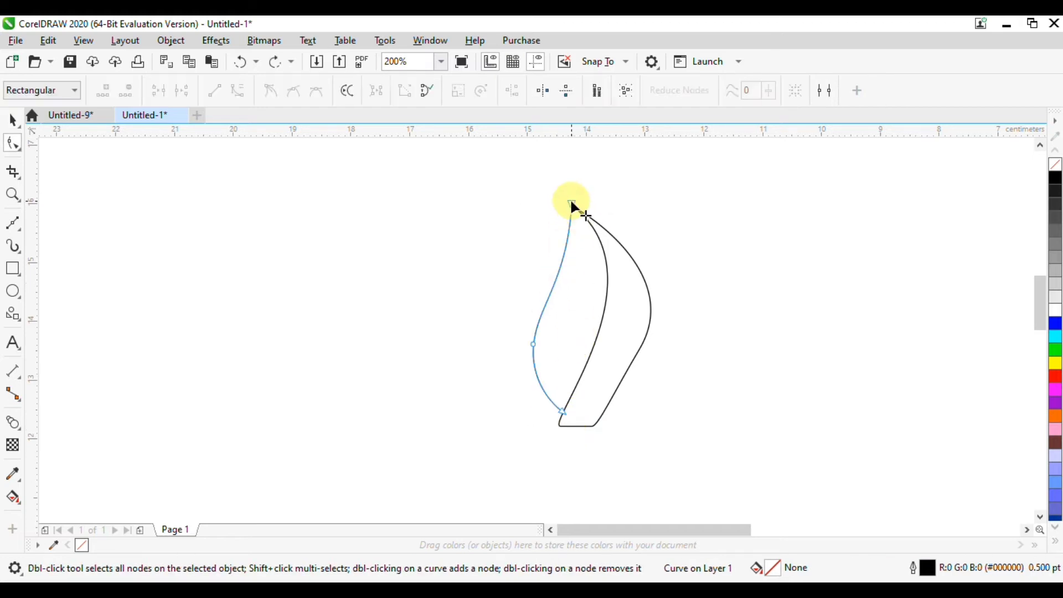
left_click(578, 209)
scroll(606, 212, "up", 3)
left_click_drag(574, 247, 631, 280)
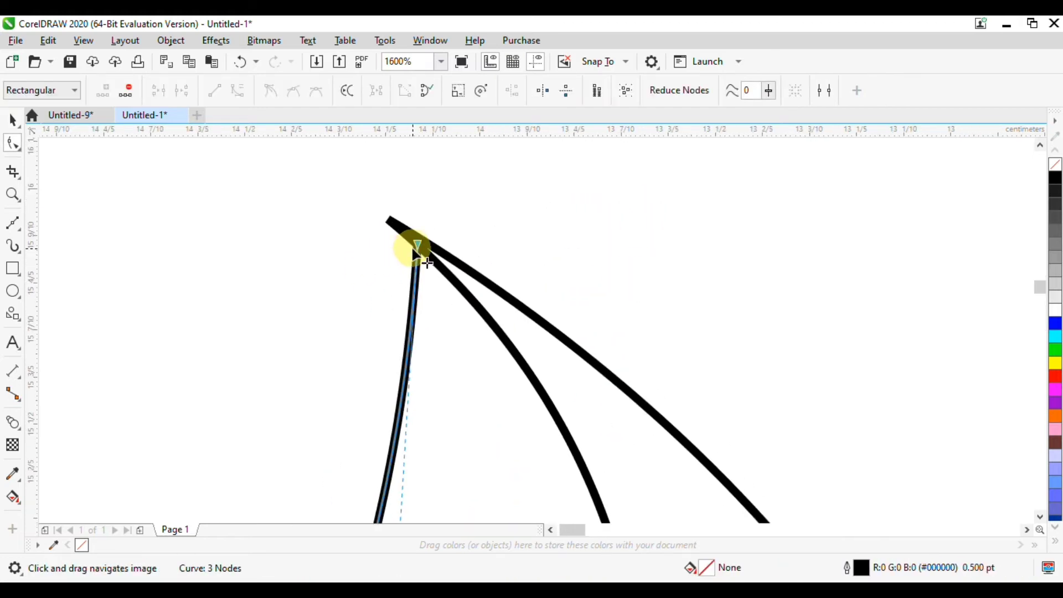
left_click_drag(417, 246, 390, 221)
scroll(506, 339, "down", 1)
scroll(468, 387, "down", 2)
scroll(466, 391, "up", 1)
scroll(466, 392, "down", 1)
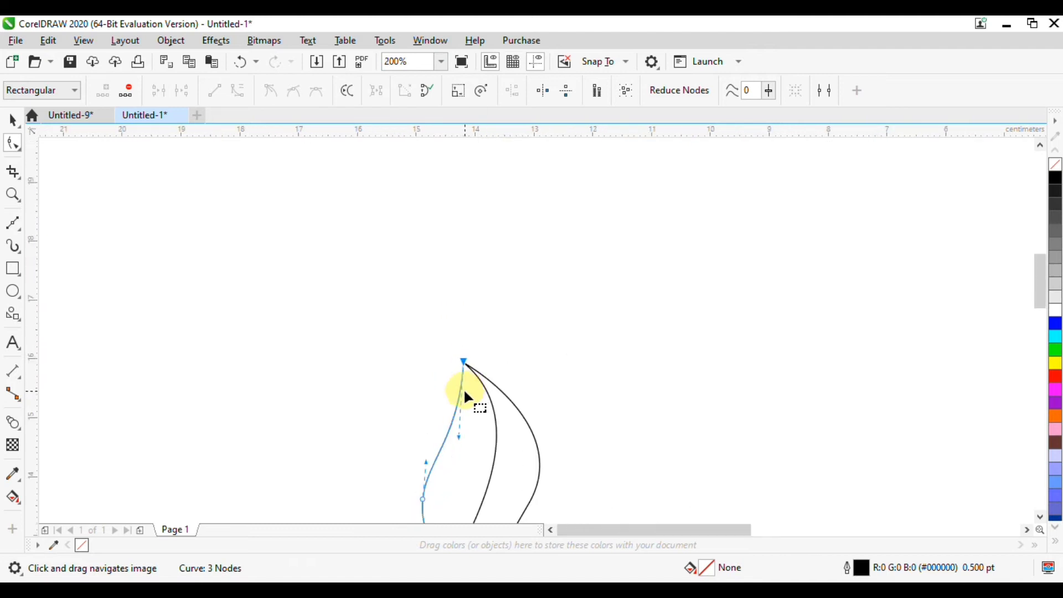
left_click_drag(466, 405, 447, 321)
left_click(7, 121)
left_click(313, 326)
- Adjust the nodes and handles along the right shape's lower outer edge to give it a soft curve into the bottom corner
double_click(466, 403)
left_click(472, 403)
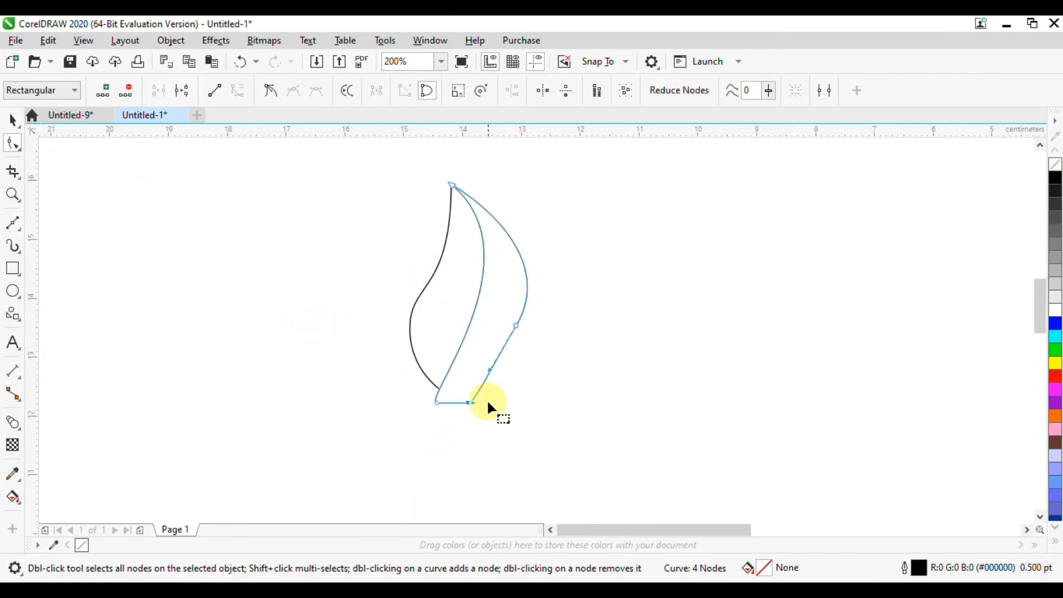
left_click_drag(476, 402, 474, 375)
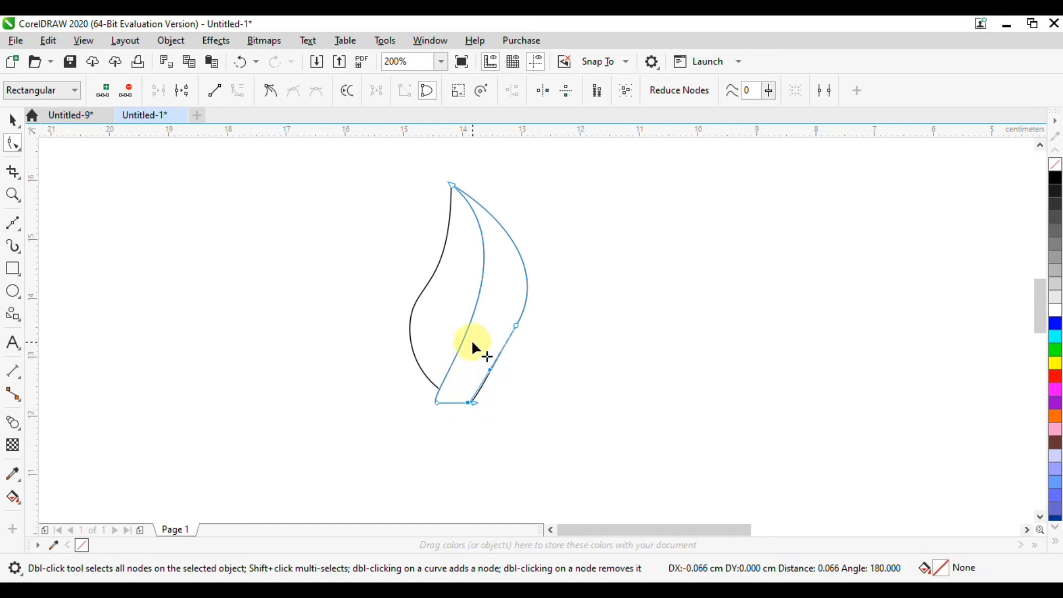
left_click_drag(471, 339, 480, 384)
scroll(482, 384, "up", 1)
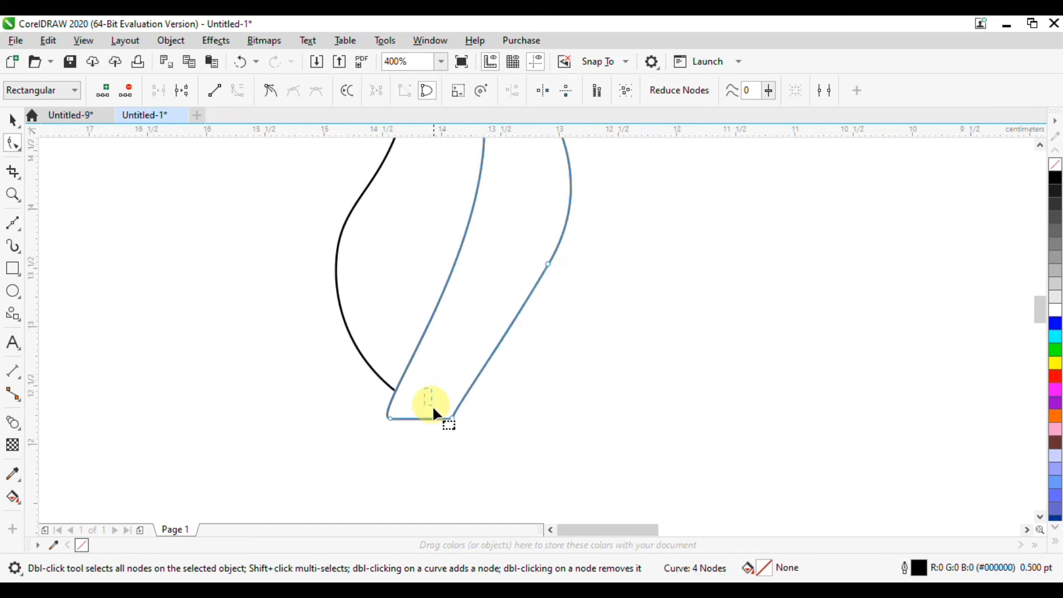
left_click(447, 414)
left_click_drag(472, 384, 483, 354)
scroll(484, 353, "down", 1)
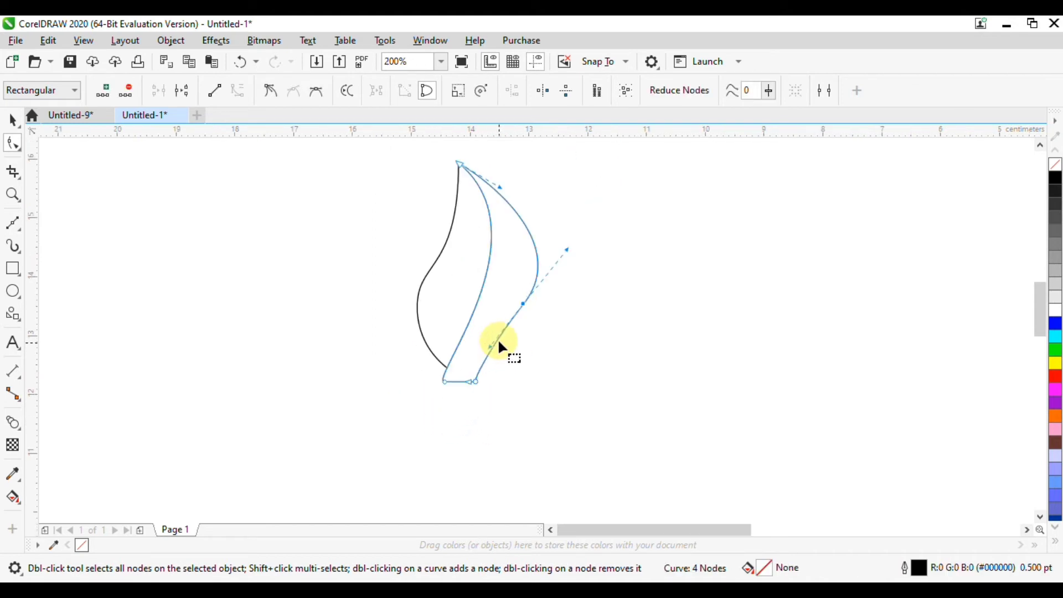
left_click(13, 126)
left_click(341, 266)
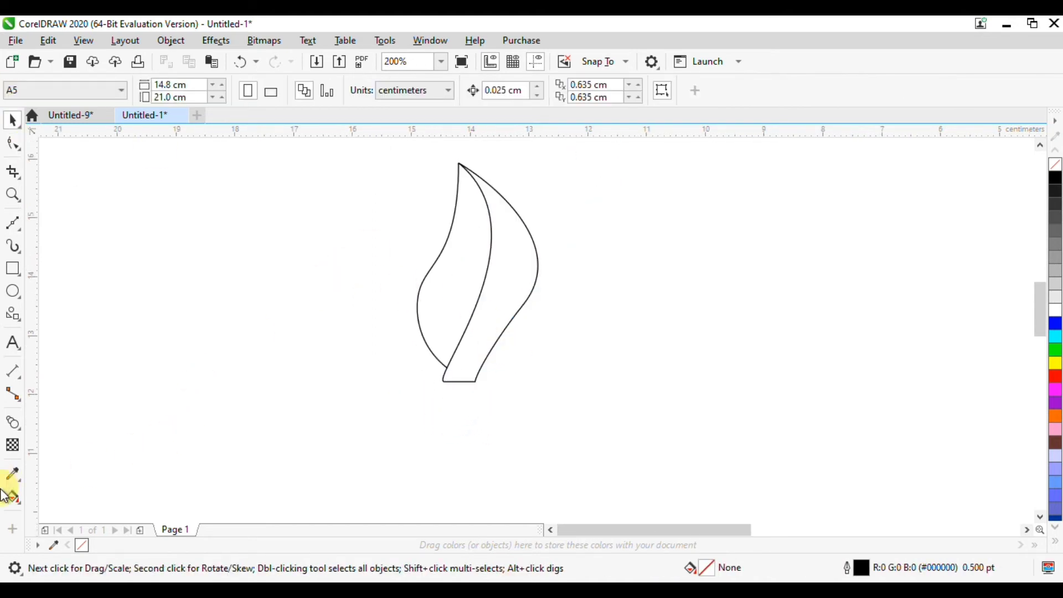
- Fill both enclosed regions of the leaf with Smart Fill in the blue-grey colour C:40 M:20 Y:0 K:40
left_click(14, 503)
left_click(66, 514)
left_click(487, 257)
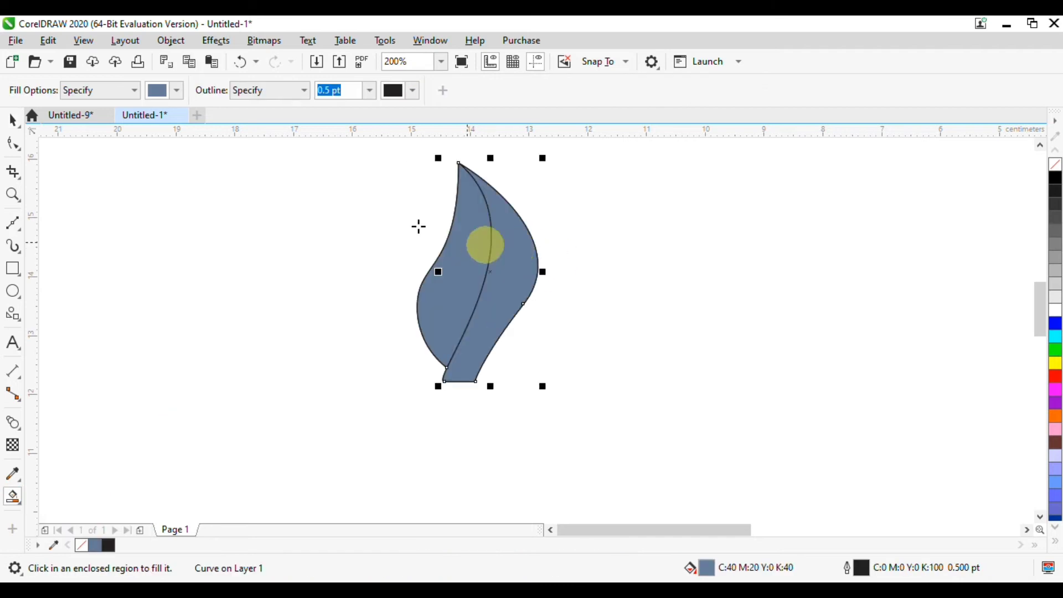
- Move the filled leaf shapes to the left, clear of the original outline curves
left_click(13, 120)
left_click_drag(477, 253, 265, 255)
left_click(387, 285)
- Move the bottom node of the left leaf half slightly up and to the left, opening a gap along the stem
double_click(222, 319)
scroll(234, 325, "up", 1)
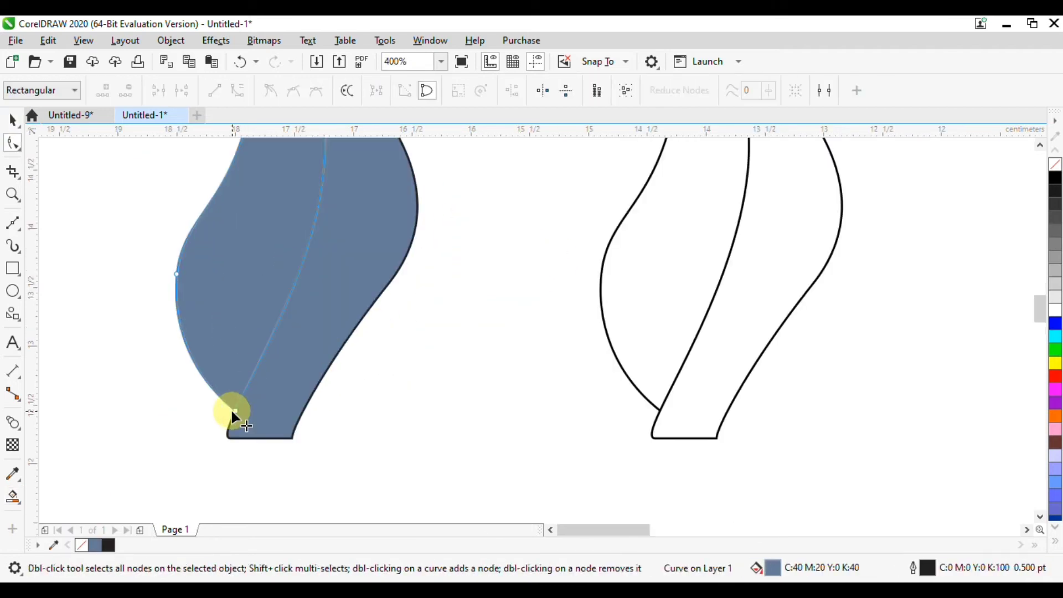
left_click_drag(235, 411, 226, 403)
scroll(218, 284, "down", 1)
left_click_drag(228, 284, 277, 327)
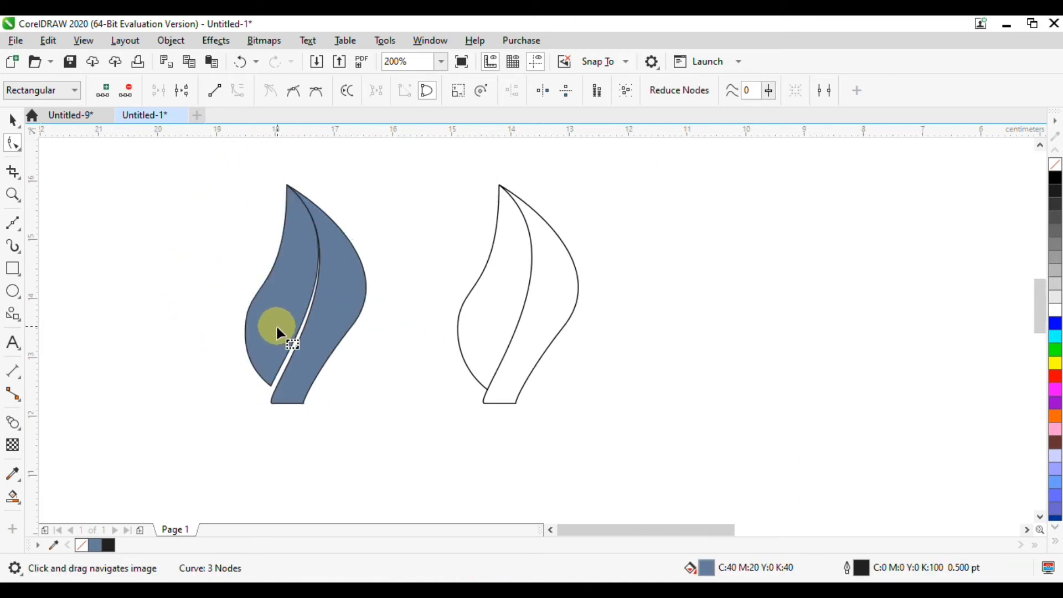
left_click(12, 120)
left_click(301, 354)
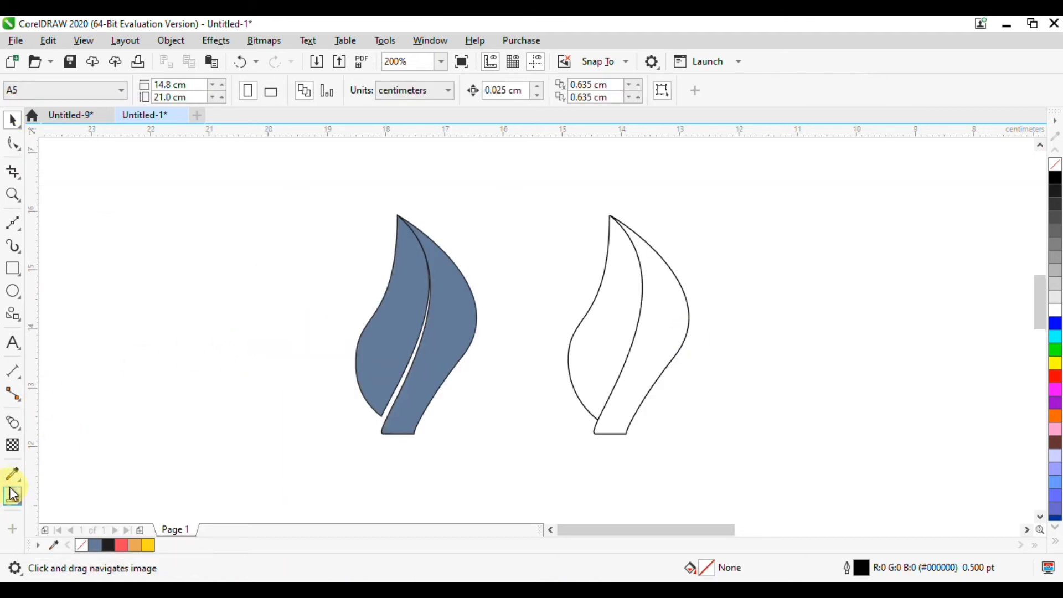
- Apply a linear fountain fill to the right leaf half, running from red at the base up to yellow
left_click(17, 500)
left_click(61, 489)
left_click(447, 344)
left_click_drag(493, 289, 455, 442)
left_click(120, 545)
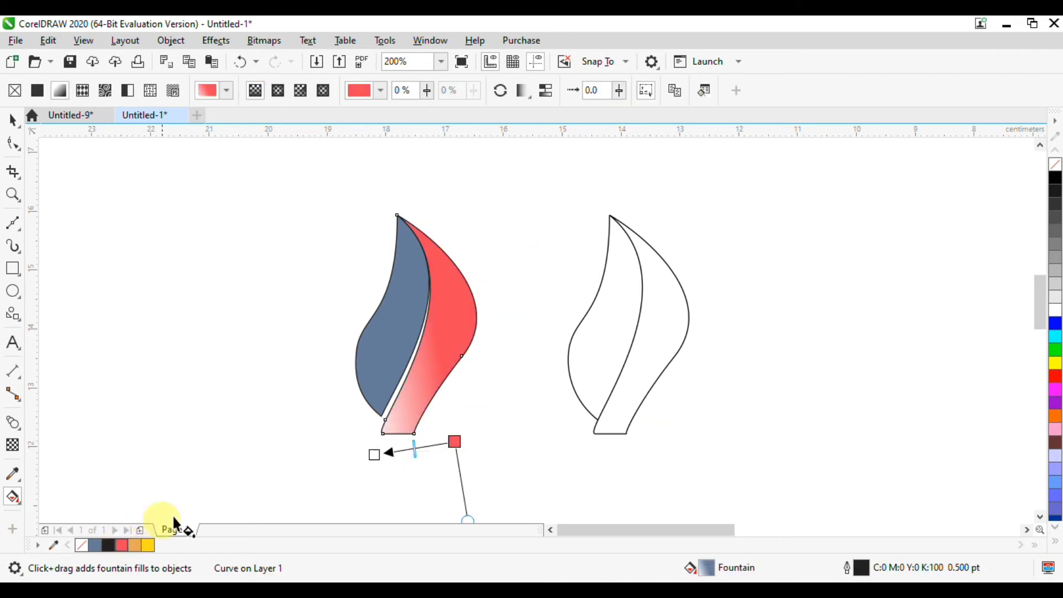
left_click_drag(374, 455, 439, 297)
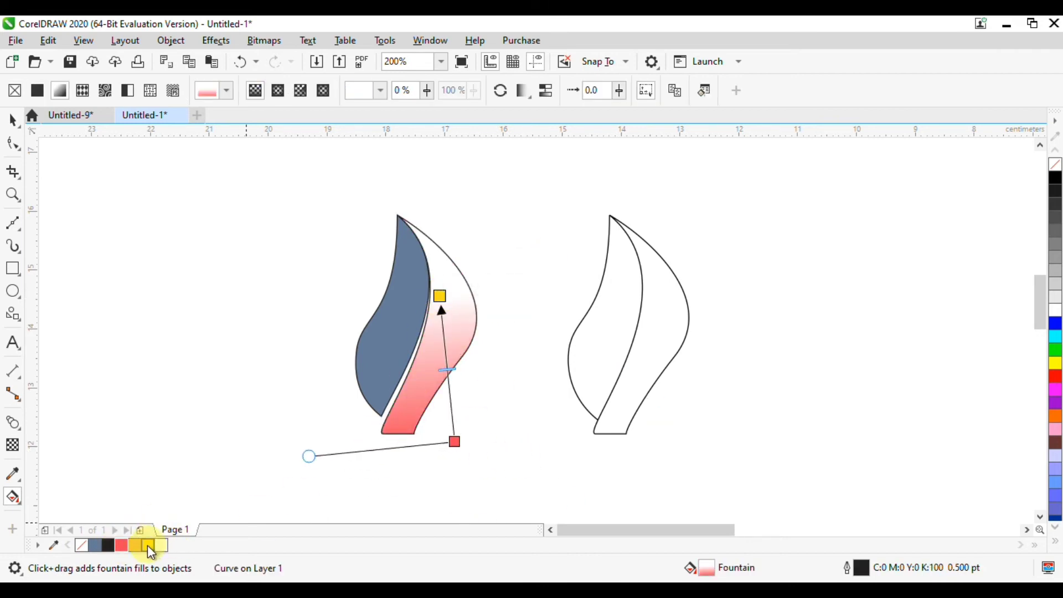
left_click(149, 546)
- Reposition both fountain fill nodes so the right half blends from yellow in its upper part to red near the lower curve
left_click_drag(454, 441, 452, 372)
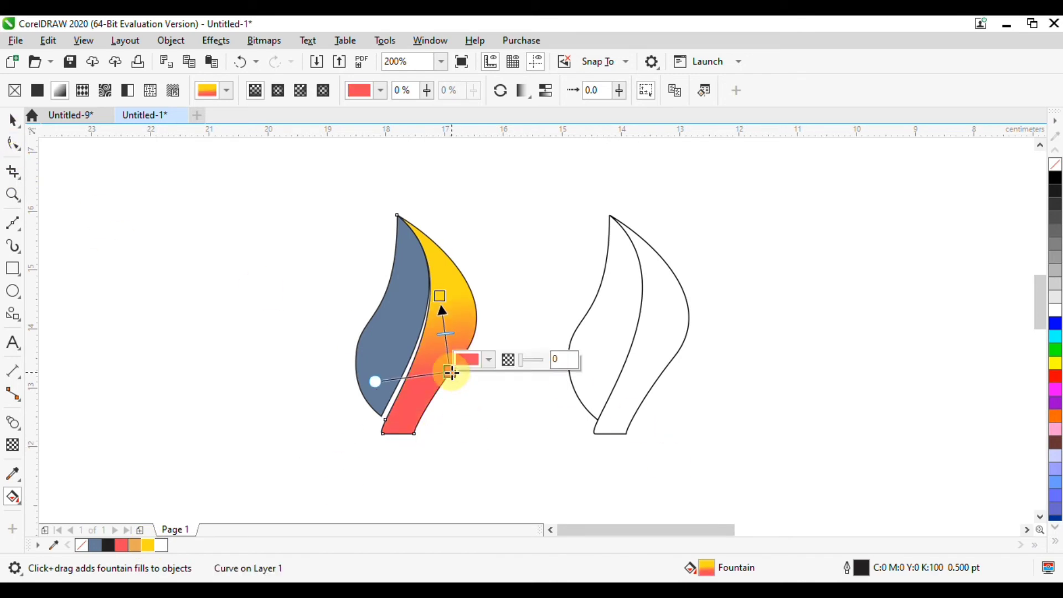
left_click_drag(442, 299, 404, 230)
left_click_drag(451, 372, 488, 428)
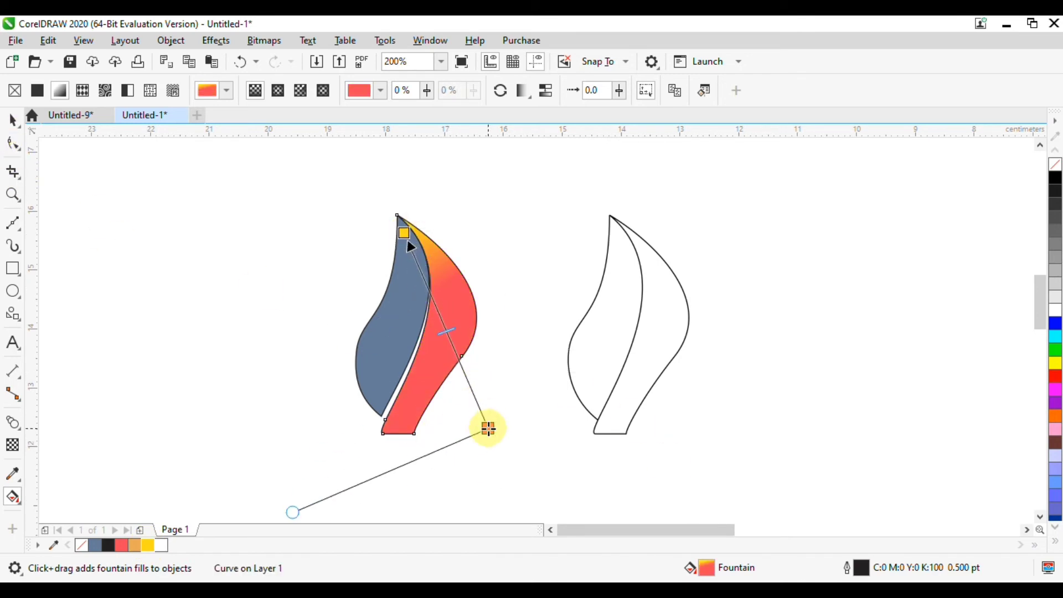
left_click_drag(404, 233, 436, 268)
left_click_drag(487, 427, 471, 344)
- Copy the right half's fountain fill onto the left leaf half and remove the outlines of both halves
left_click(15, 120)
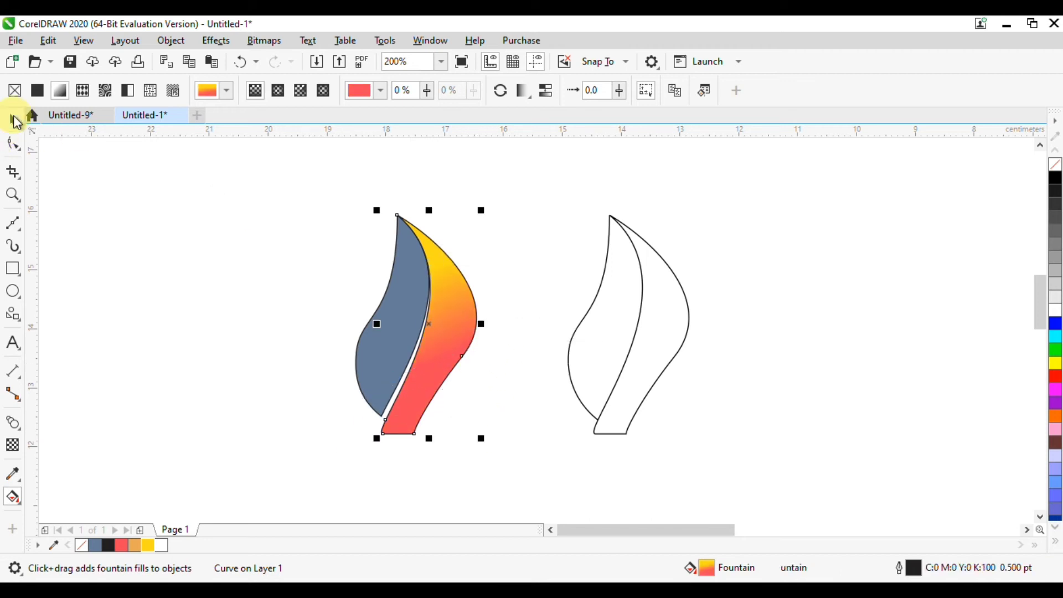
right_click(1055, 165)
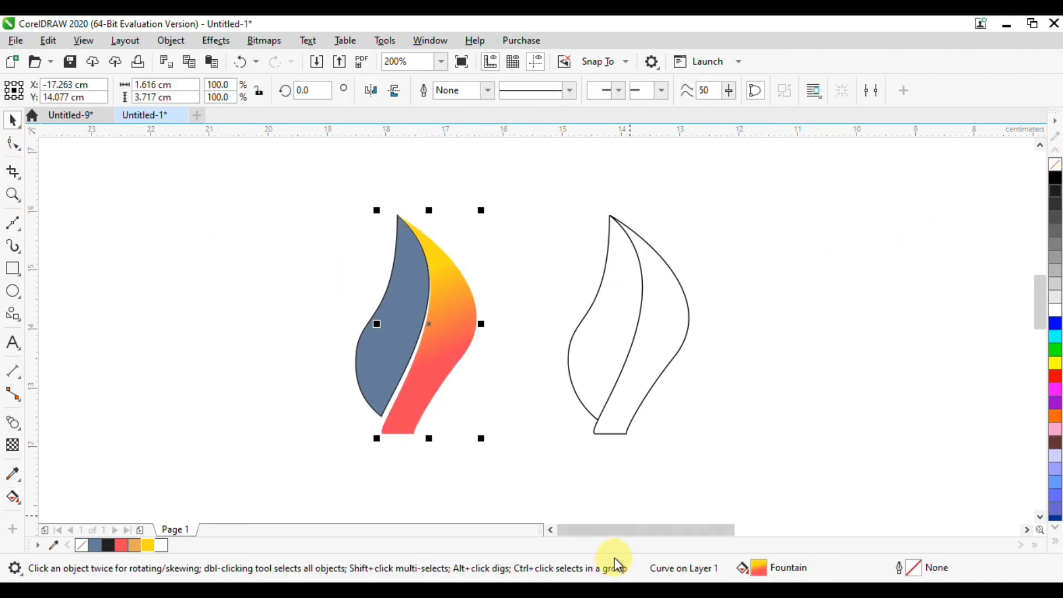
left_click_drag(758, 567, 377, 347)
left_click(377, 347)
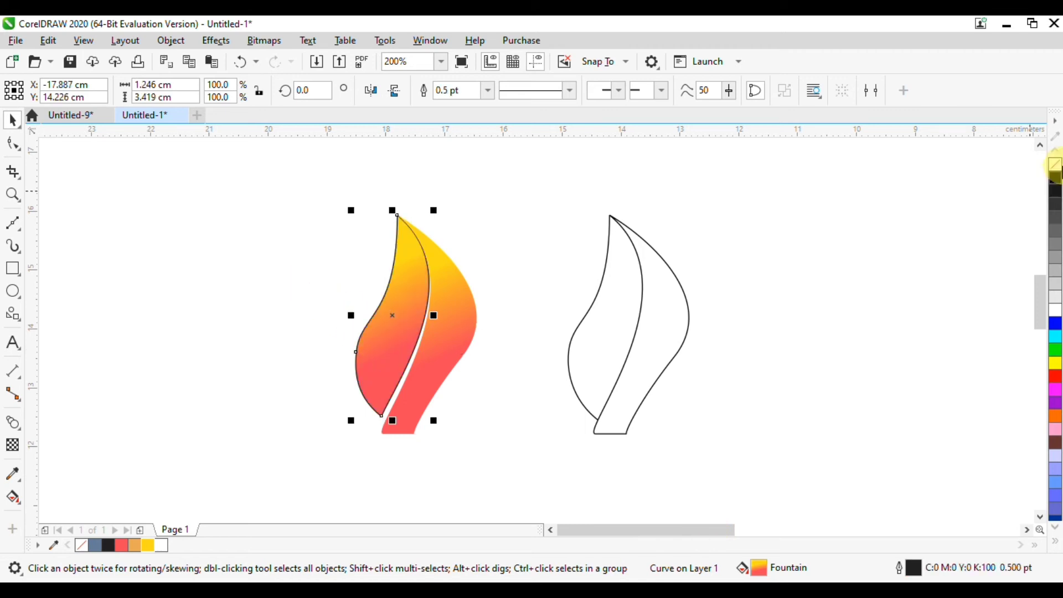
right_click(1056, 165)
- Delete the original unfilled leaf curves beside the coloured leaf
scroll(551, 335, "down", 2)
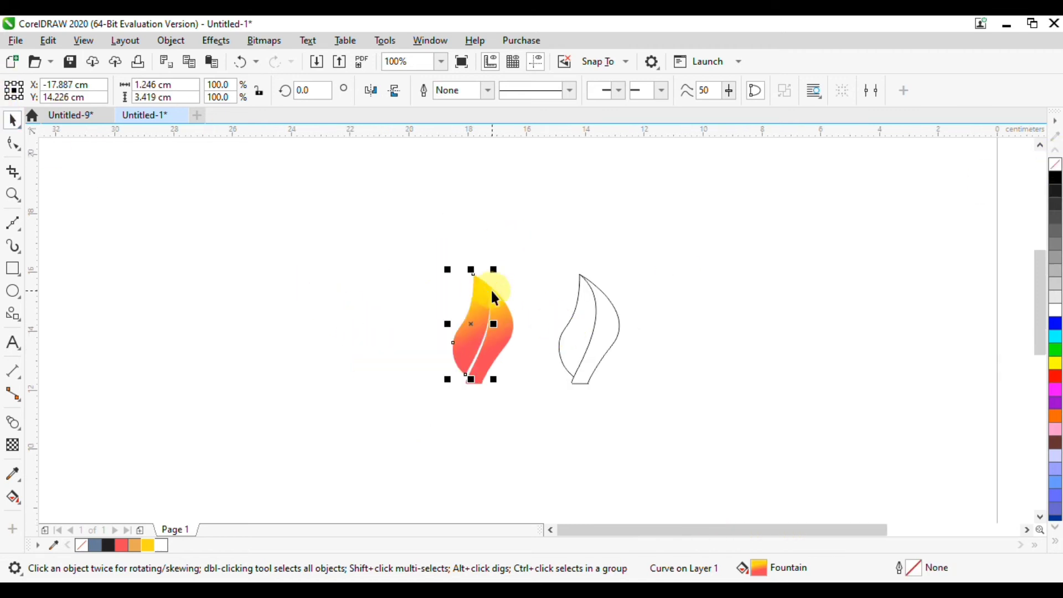
left_click_drag(670, 233, 554, 387)
key("Delete")
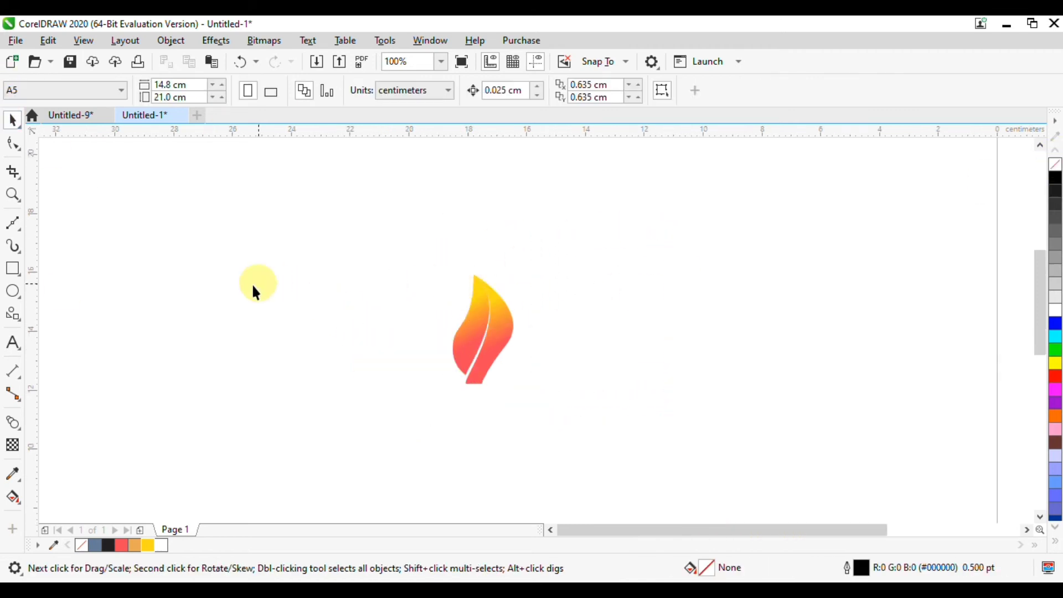
- Narrow the two leaf halves together to 1.825 cm wide and skew their tops slightly to the right
left_click_drag(373, 246, 534, 408)
left_click_drag(535, 408, 475, 353)
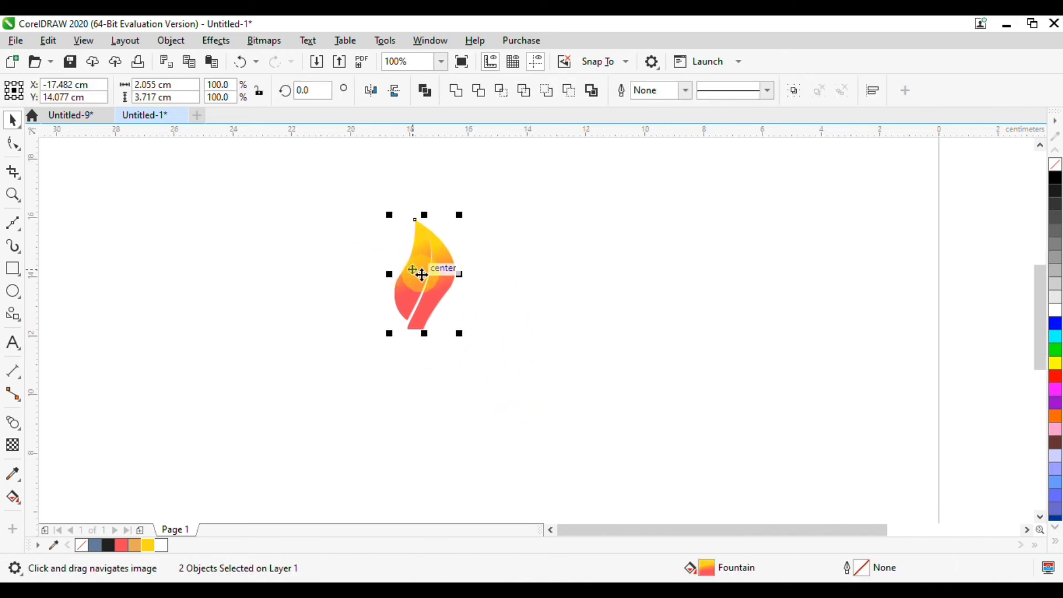
left_click_drag(388, 278, 403, 279)
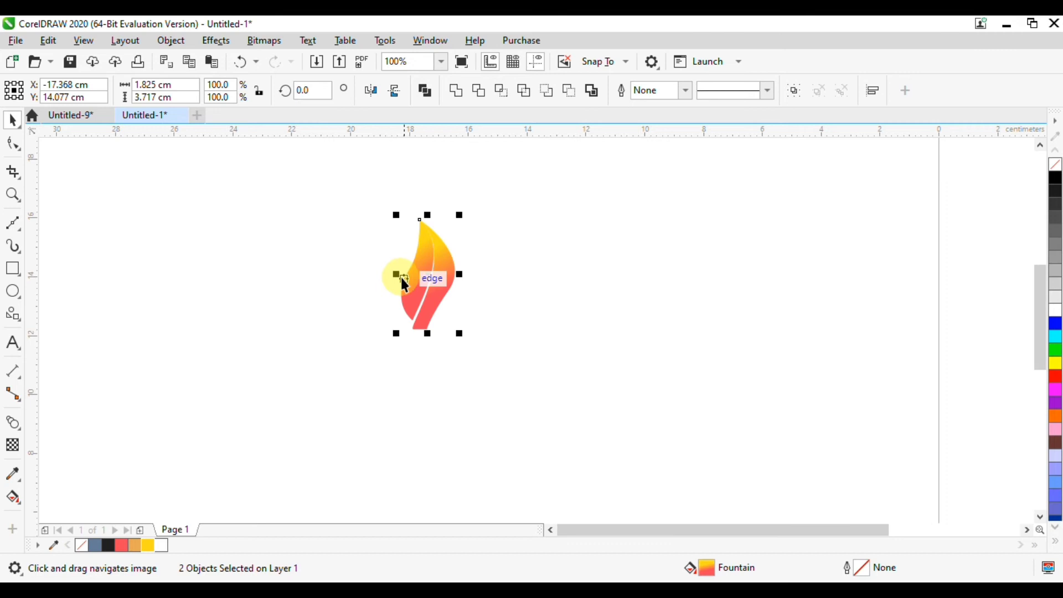
left_click(440, 249)
left_click_drag(427, 213, 437, 211)
left_click(381, 231)
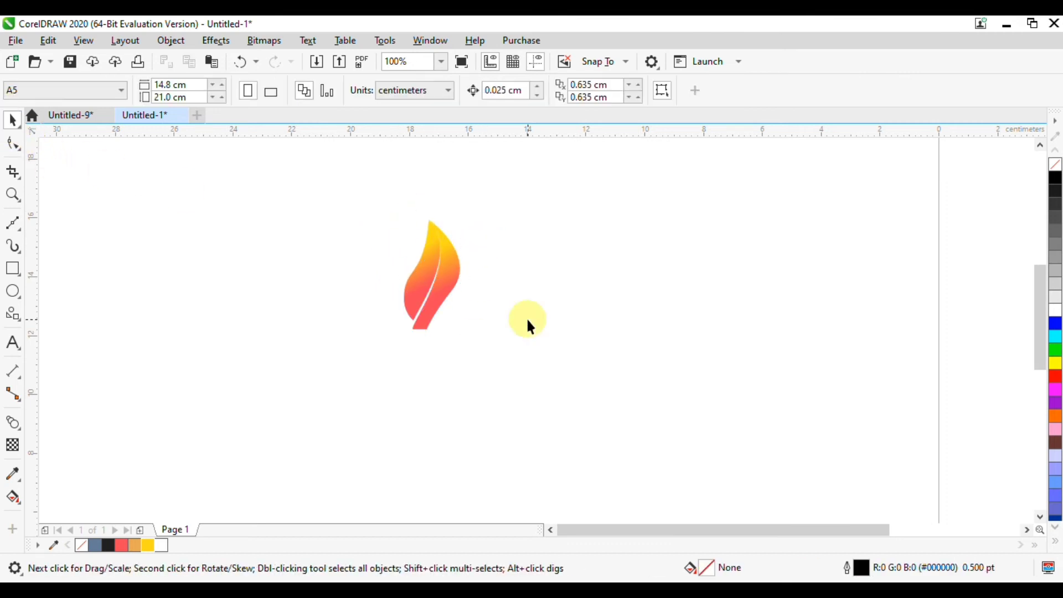
- Group the two leaf halves and move the group's rotation centre just below the stem
left_click_drag(441, 275, 689, 266)
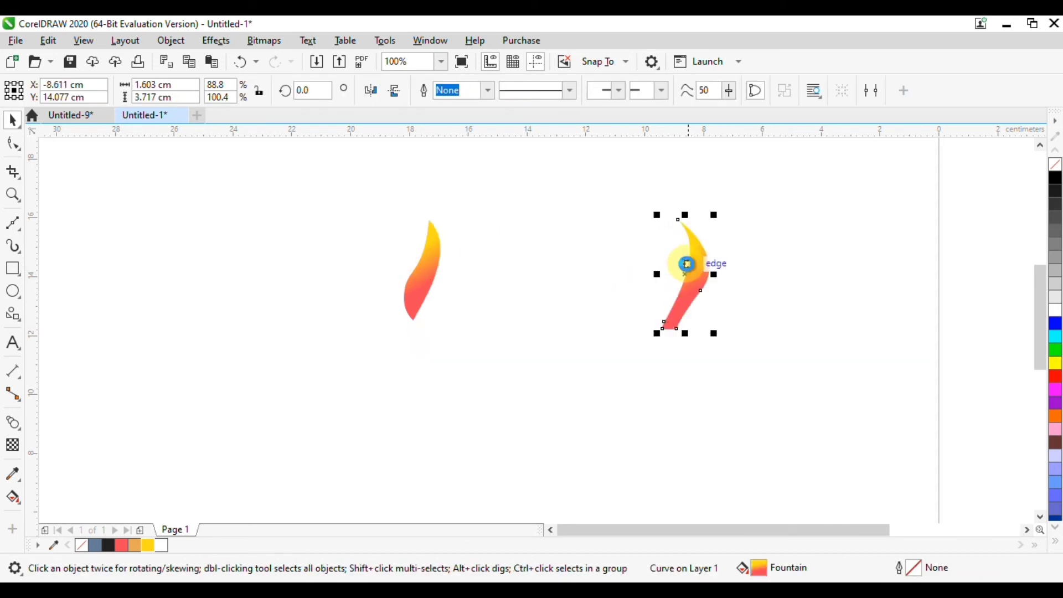
key("ctrl+z")
left_click_drag(352, 209, 482, 352)
left_click_drag(435, 245, 759, 274)
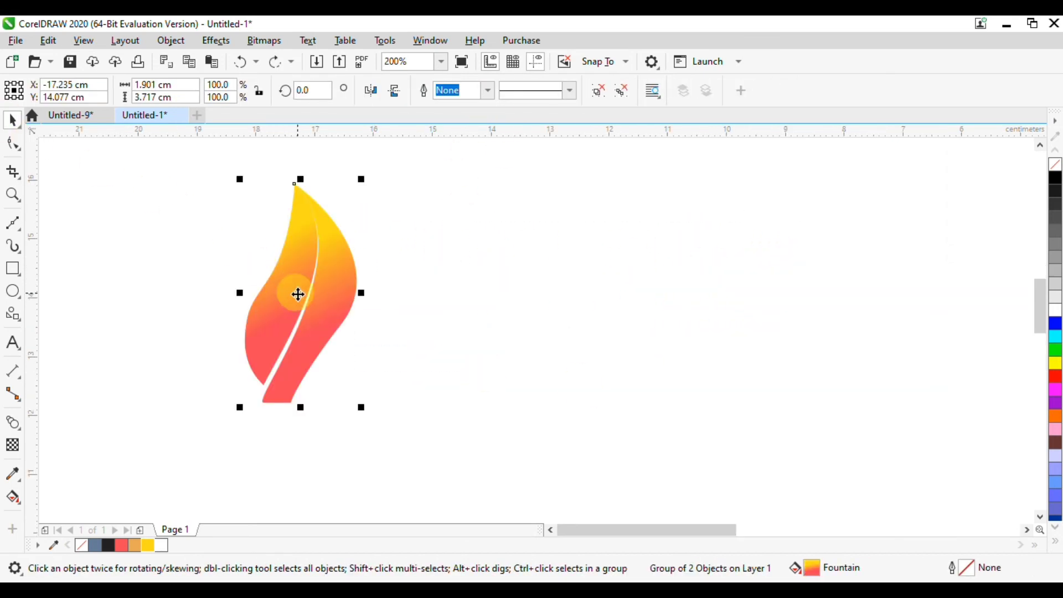
left_click(297, 293)
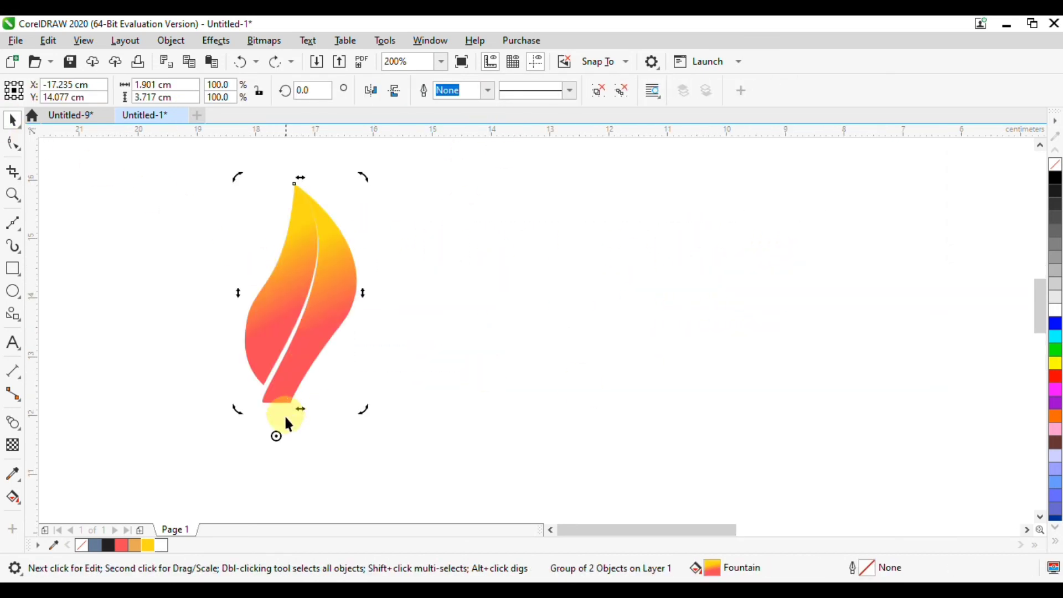
left_click_drag(276, 436, 277, 410)
left_click(299, 295)
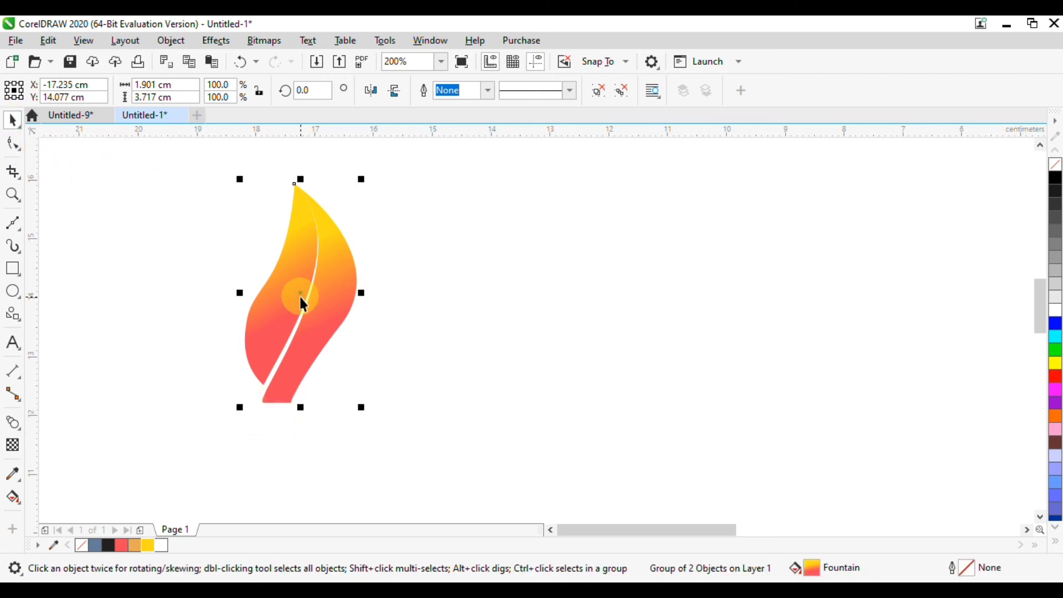
- Place a copy of the leaf group far to the right and blend the two leaves with 8 steps
left_click_drag(299, 294, 899, 332)
right_click(899, 332)
left_click(22, 429)
left_click(53, 456)
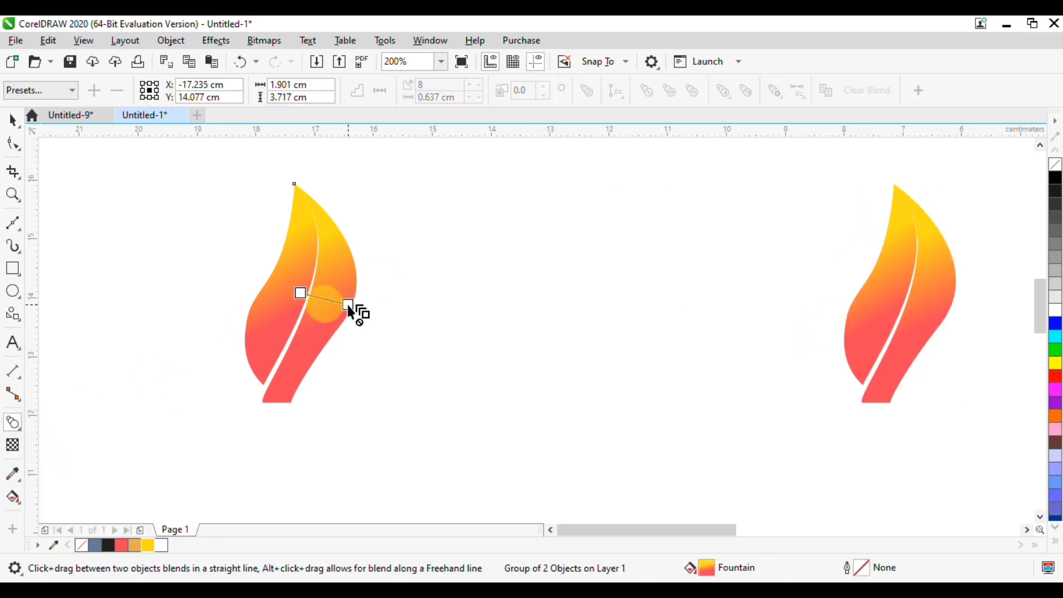
left_click_drag(356, 311, 890, 308)
left_click(13, 121)
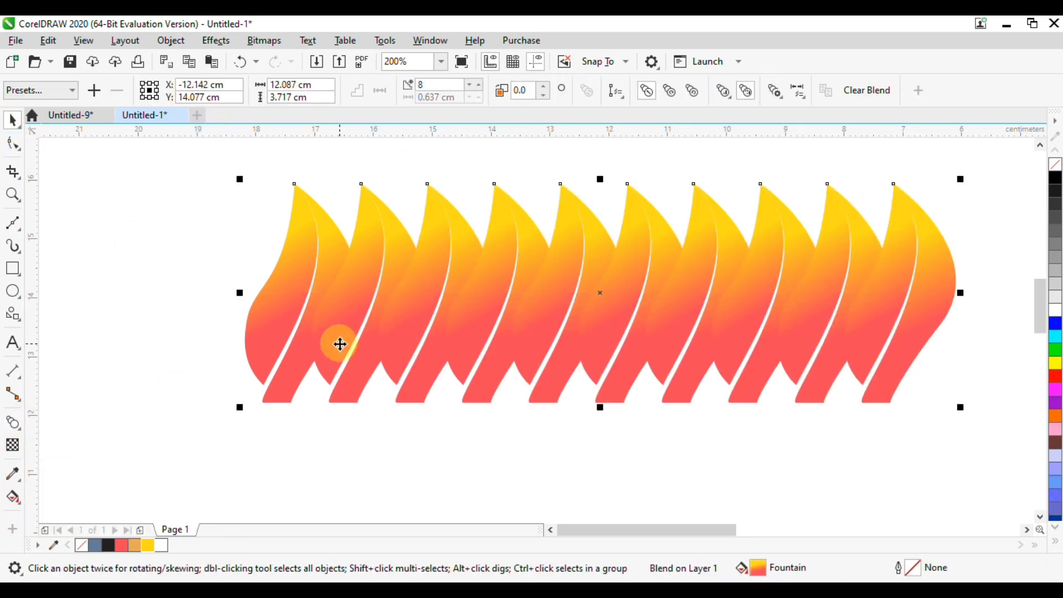
- Draw a circle about 2.62 cm in diameter below and to the left of the leaf blend
scroll(340, 344, "down", 1)
left_click_drag(340, 344, 476, 253)
left_click(12, 291)
left_click_drag(290, 292, 369, 364)
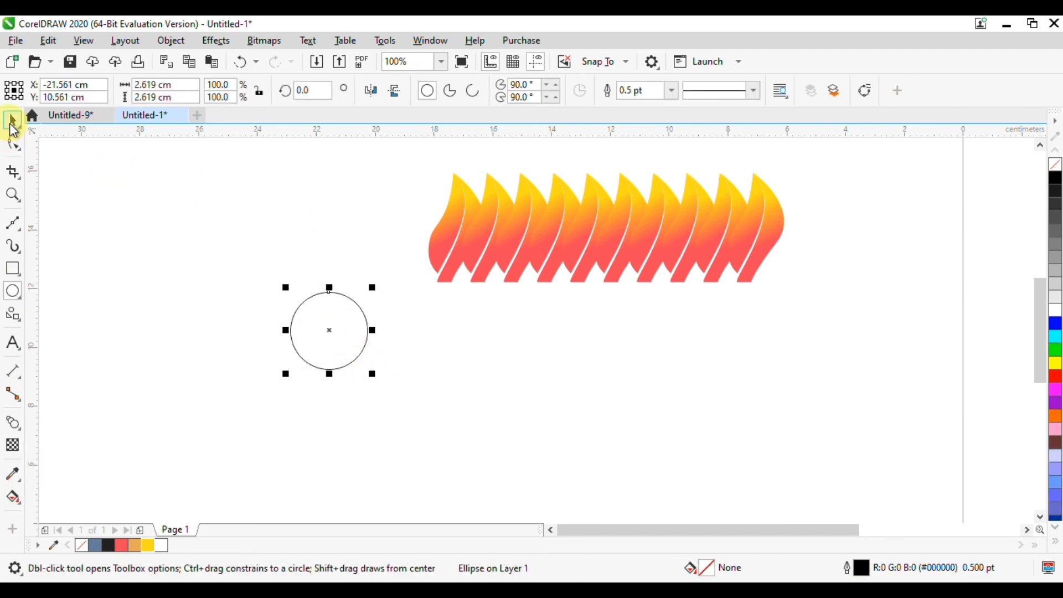
- Assign the circle as the new path for the leaf blend
left_click(13, 120)
left_click(457, 202)
left_click_drag(812, 568, 497, 382)
left_click(648, 396)
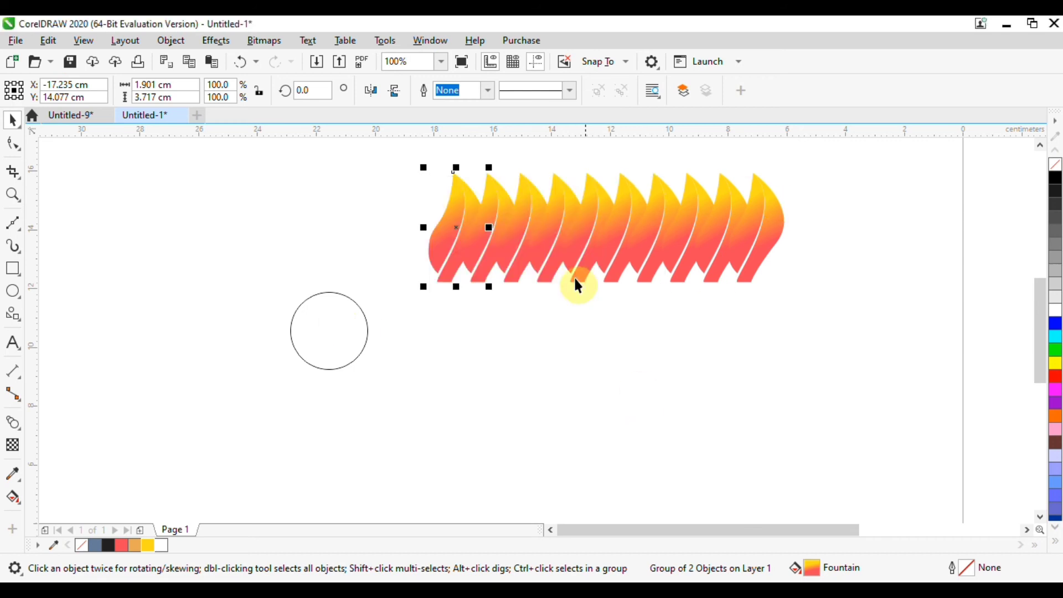
left_click(546, 260)
left_click(614, 90)
left_click(636, 111)
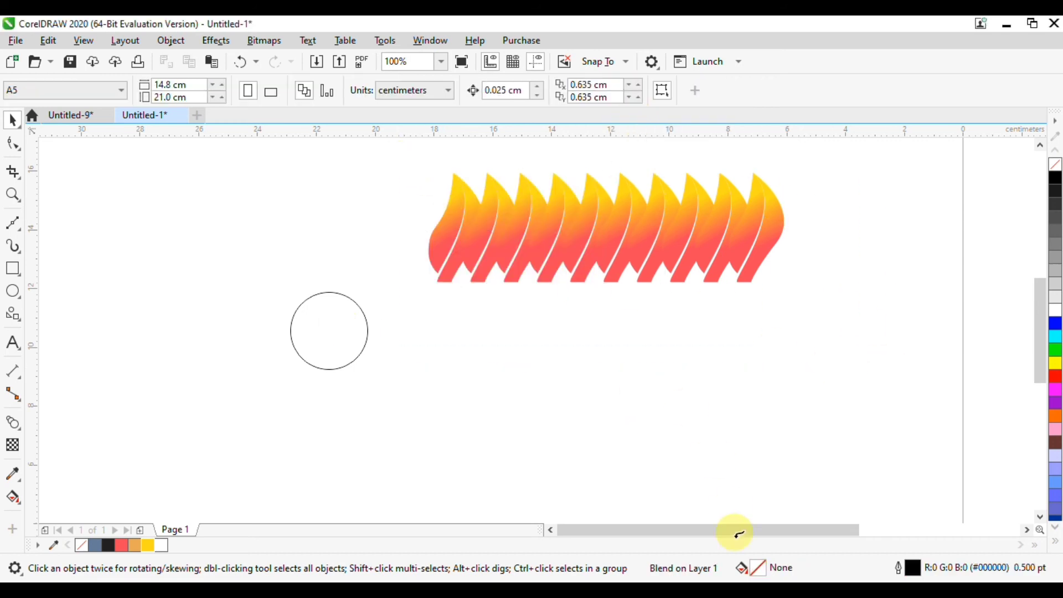
left_click(293, 319)
- Spread the blend along the full circular path and rotate all objects to follow it
left_click(215, 40)
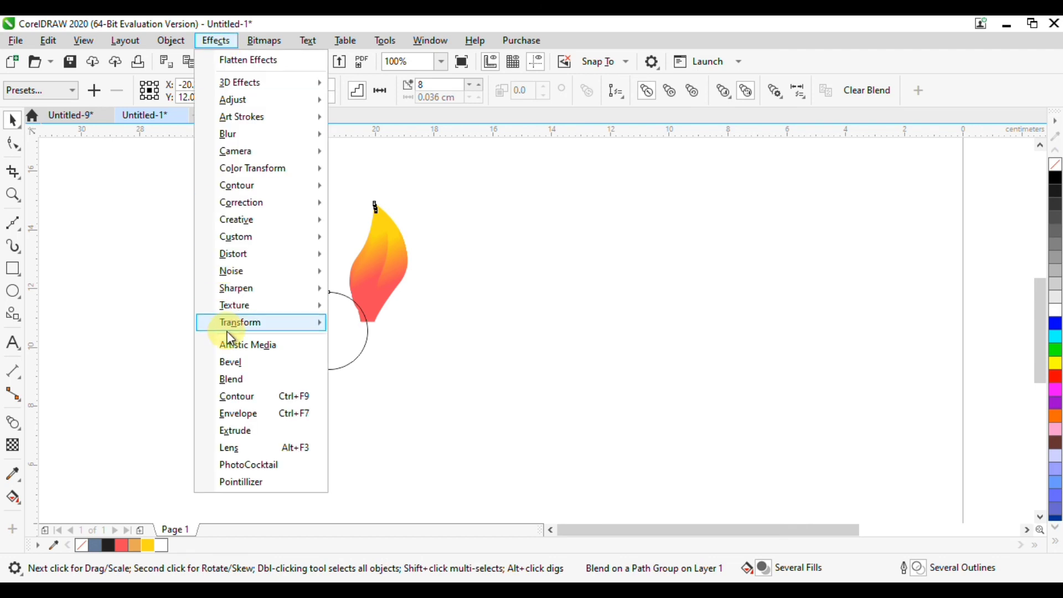
left_click(231, 379)
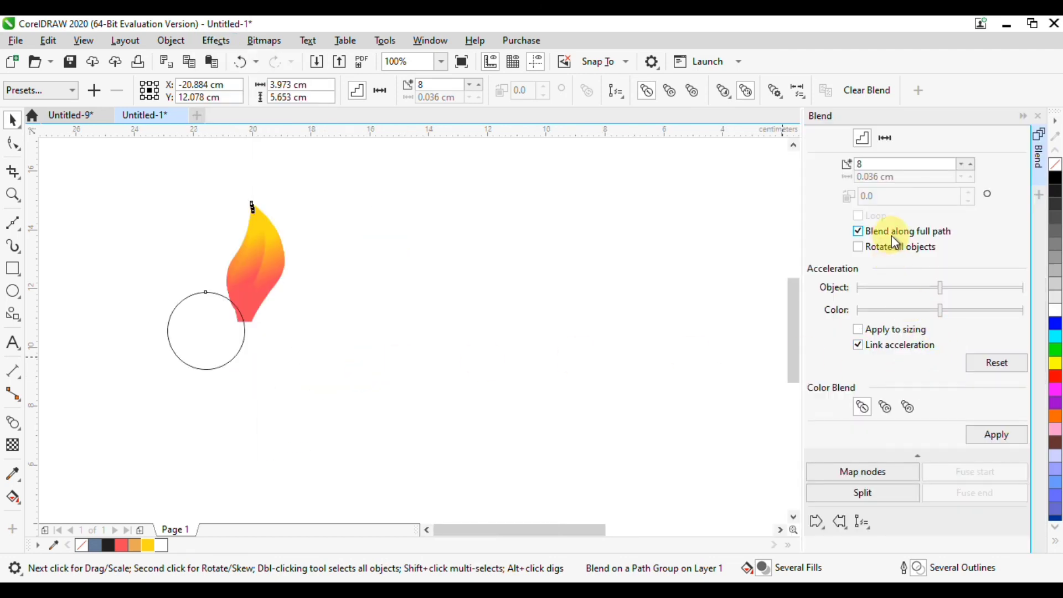
left_click(894, 247)
left_click(982, 431)
left_click_drag(212, 297, 466, 303)
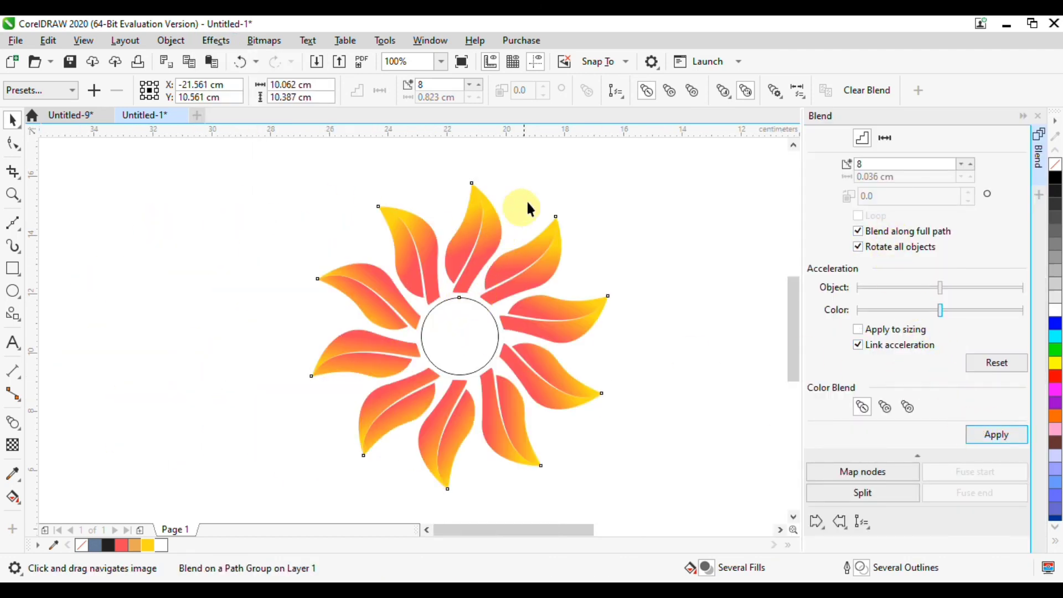
- Break the leaf blend apart into separate objects around the circle
left_click(495, 238)
left_click(512, 216)
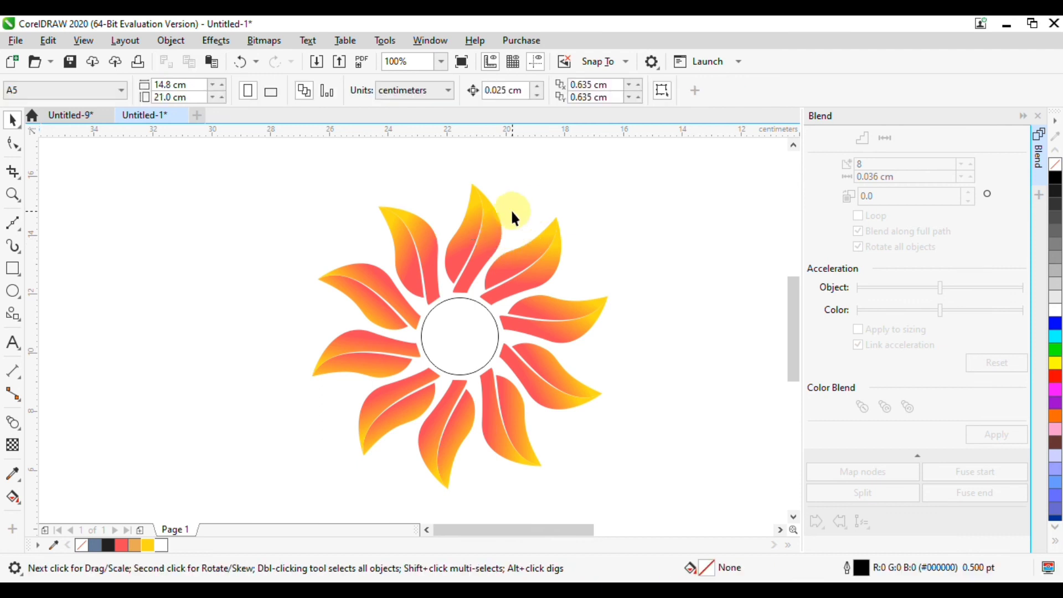
left_click(467, 249)
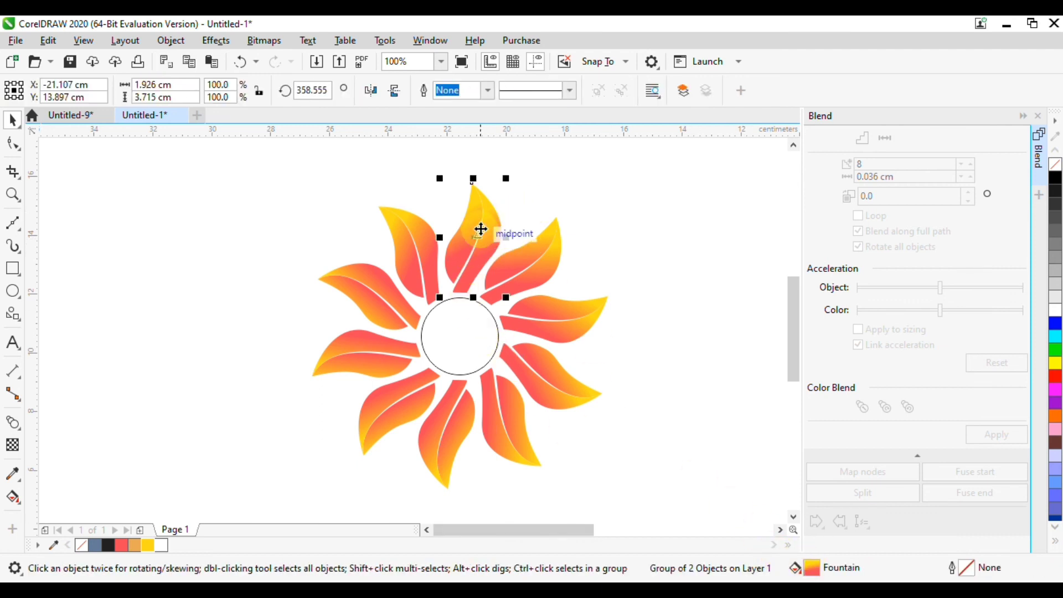
left_click(476, 198)
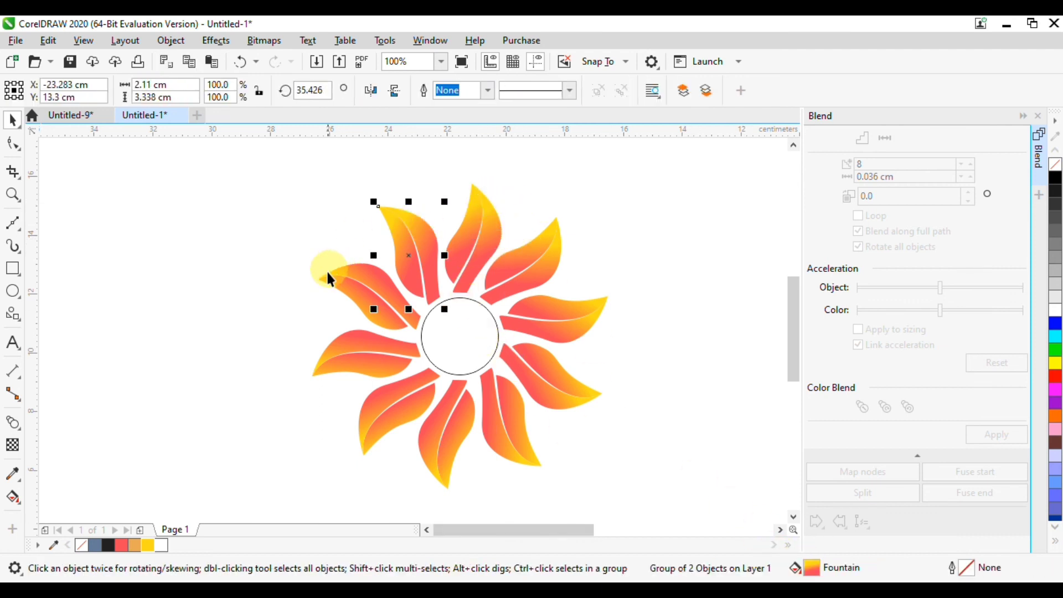
left_click(327, 275)
right_click(328, 278)
left_click(338, 287)
- Ungroup the top leaf, copy its fountain fill onto the centre circle, and remove the circle's outline
left_click(477, 215)
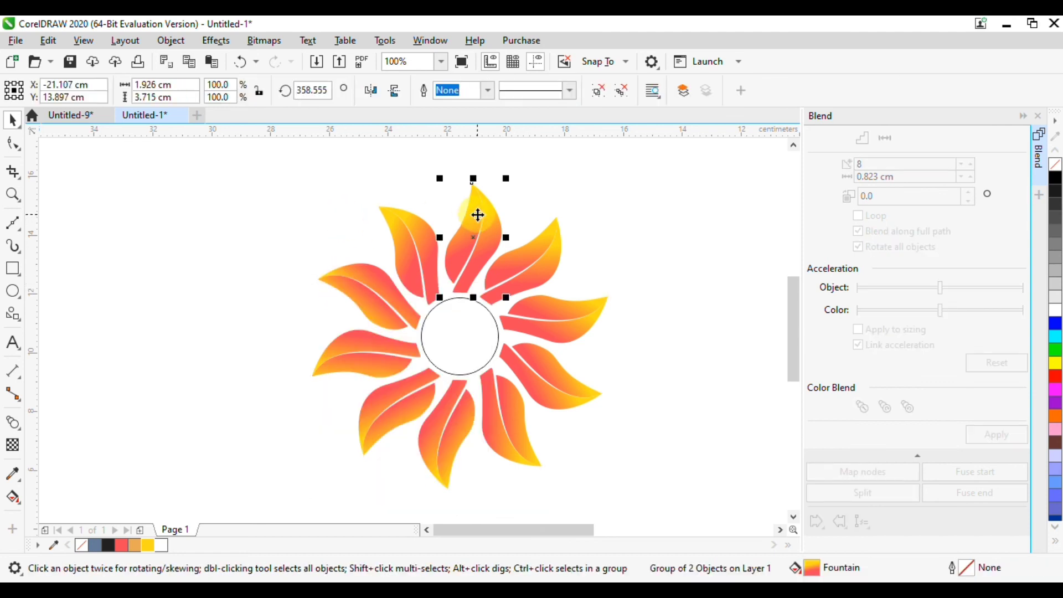
key("ctrl+u")
left_click(553, 143)
left_click(471, 221)
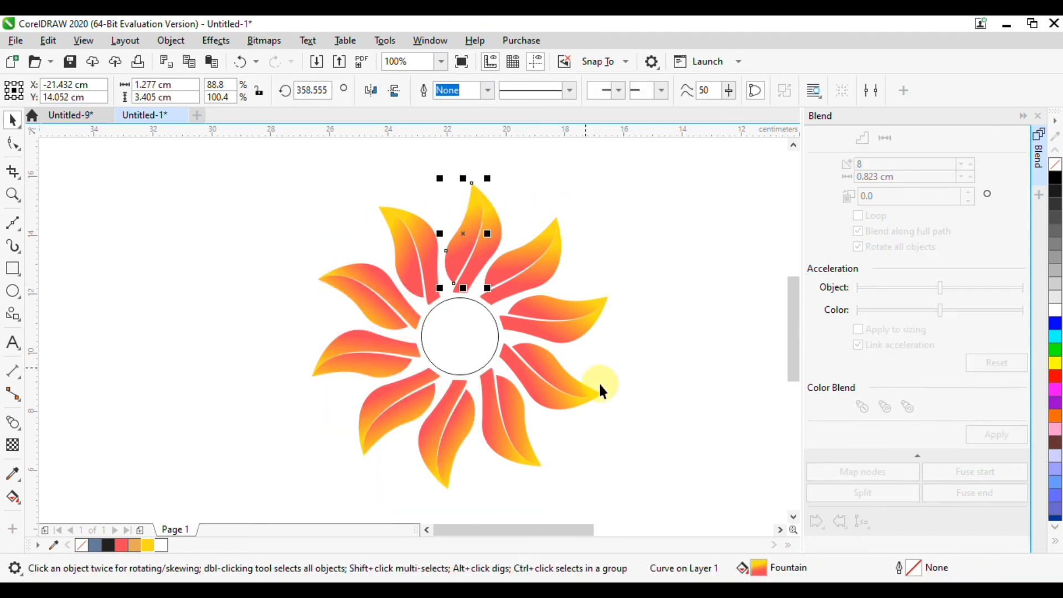
left_click_drag(754, 568, 470, 346)
left_click(470, 346)
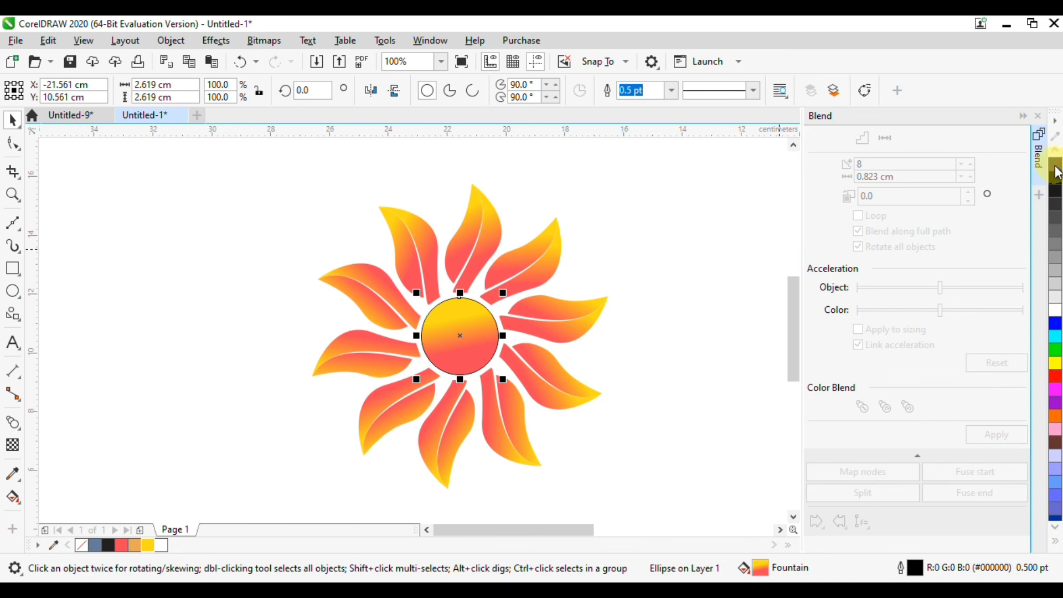
right_click(1056, 165)
- Group all the leaves with the centre circle and close the Blend docker
left_click_drag(228, 167, 621, 429)
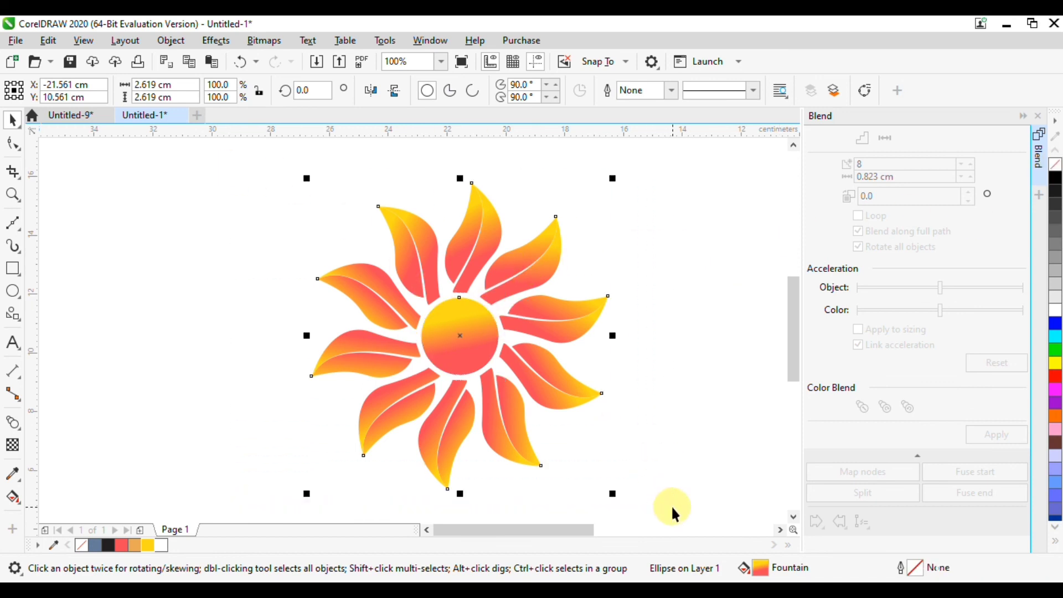
key("ctrl+g")
scroll(612, 354, "down", 2)
left_click(1038, 116)
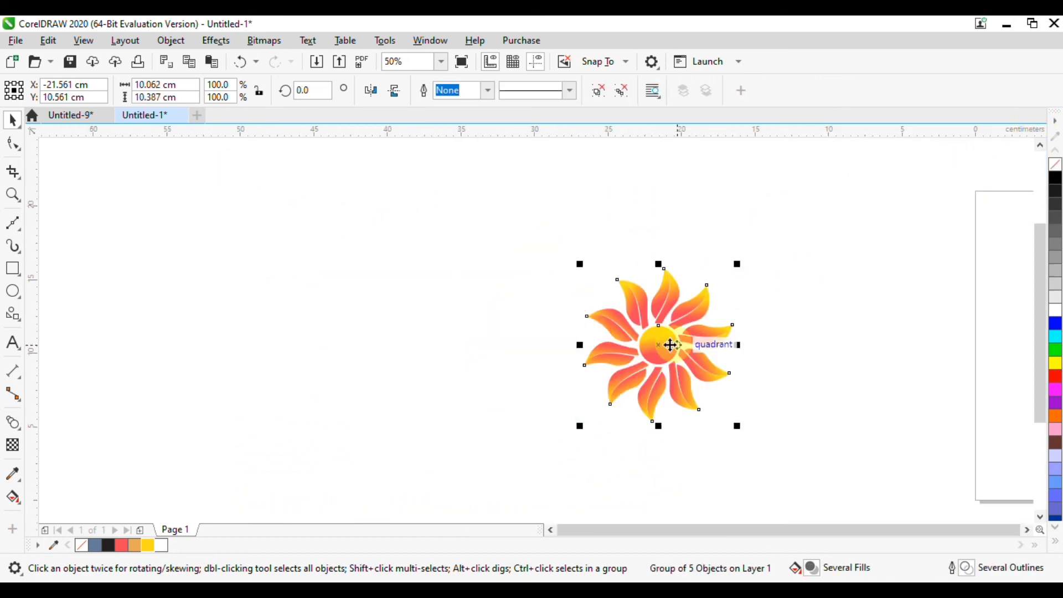
- Draw a rectangle about 24.18 by 16.19 cm around the flower, fill it black and send it behind
left_click(13, 268)
left_click_drag(453, 225, 809, 463)
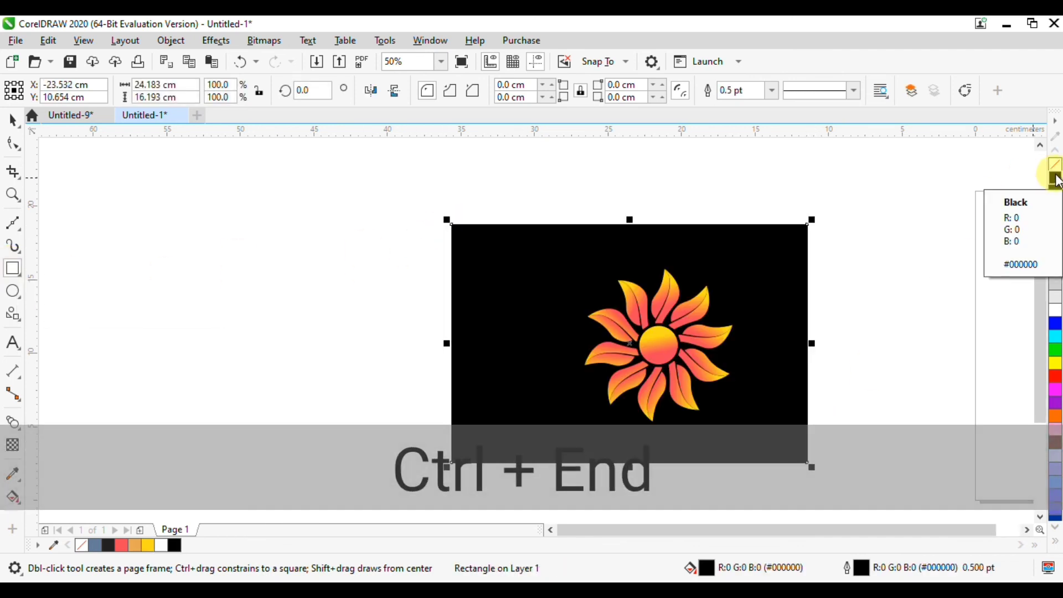
key("space")
- Centre the flower group on the black rectangle and preview the design full screen
left_click(680, 350)
left_click(541, 299, "shift")
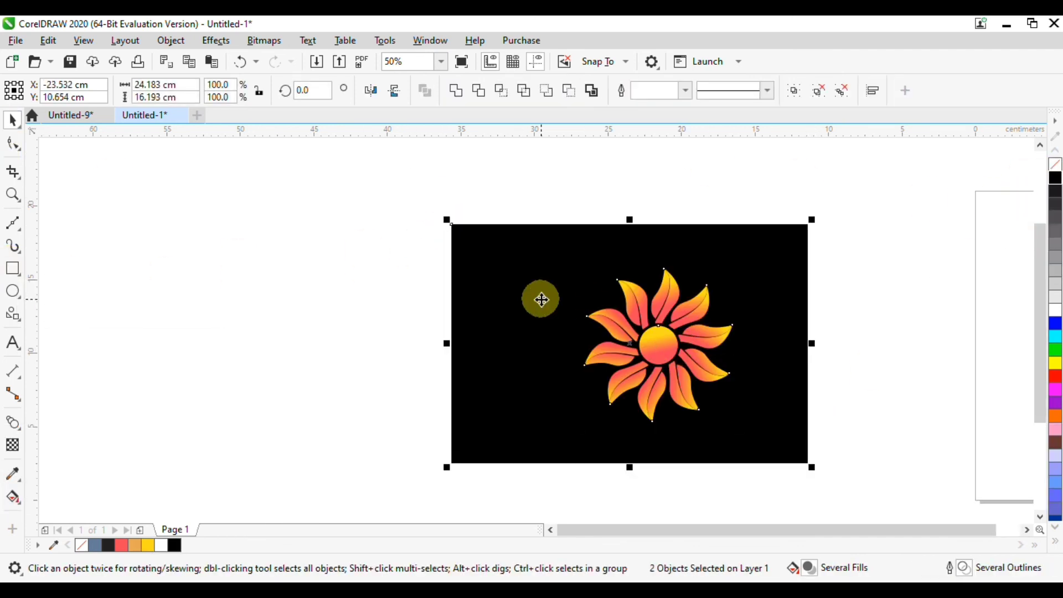
key("e")
key("c")
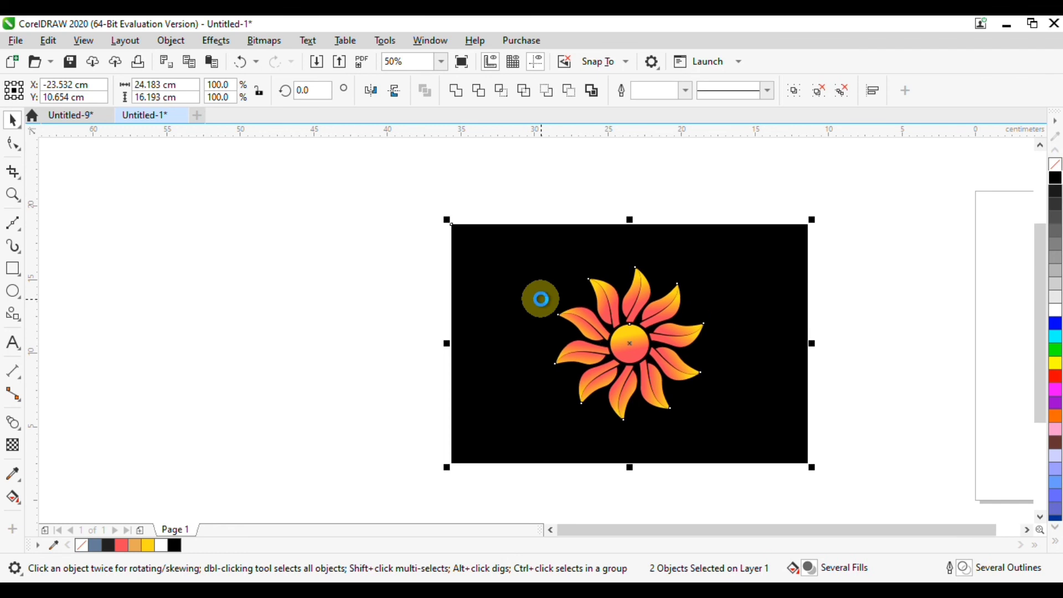
key("shift+F2")
key("F9")
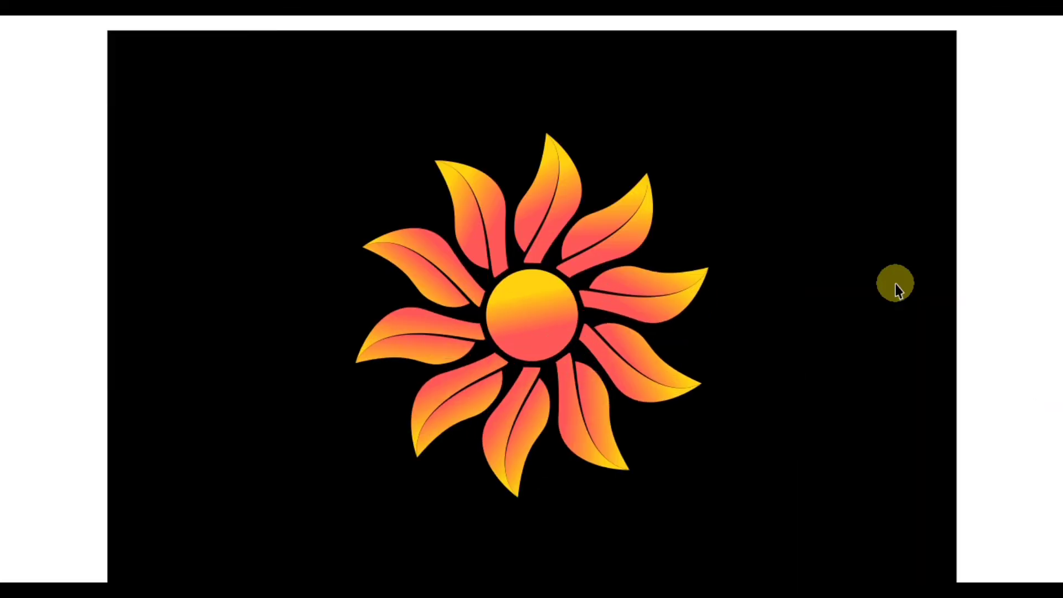